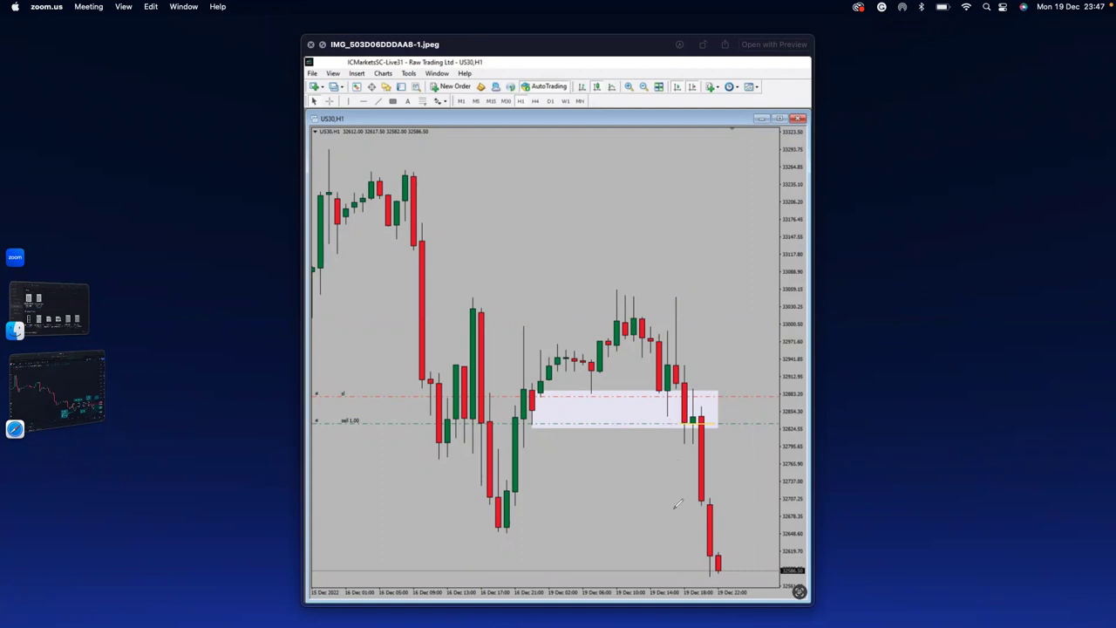
Bring the TradingView US30 chart window forward and make it full-screen
mouse_move(496, 525)
mouse_down()
mouse_move(670, 533)
mouse_move(754, 524)
mouse_move(706, 533)
mouse_move(741, 529)
mouse_up()
click(83, 402)
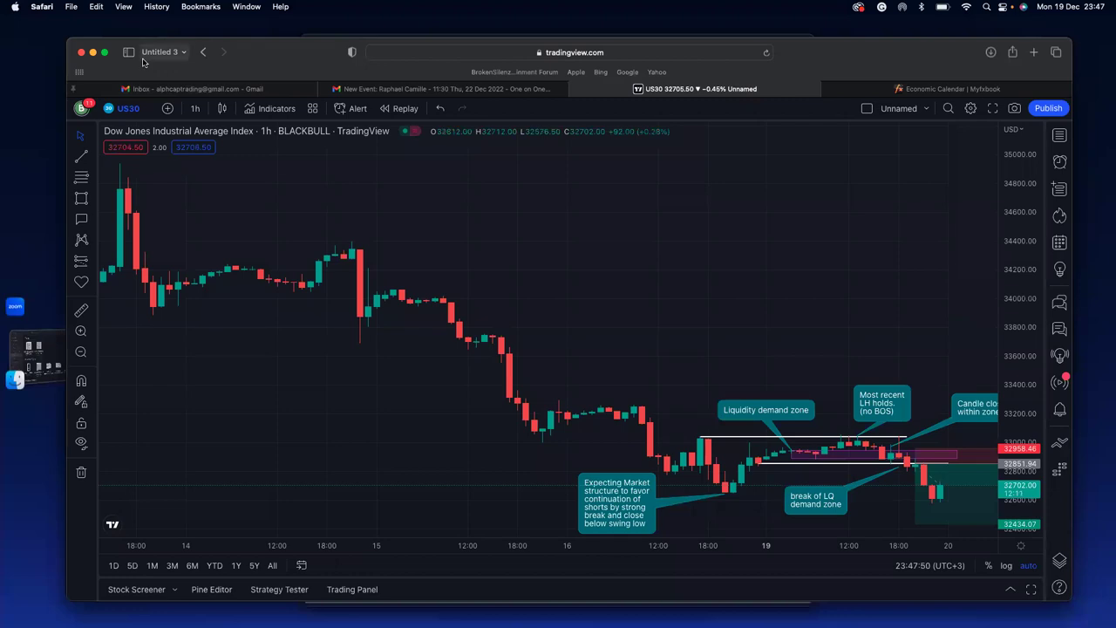
key(ctrl+super+f)
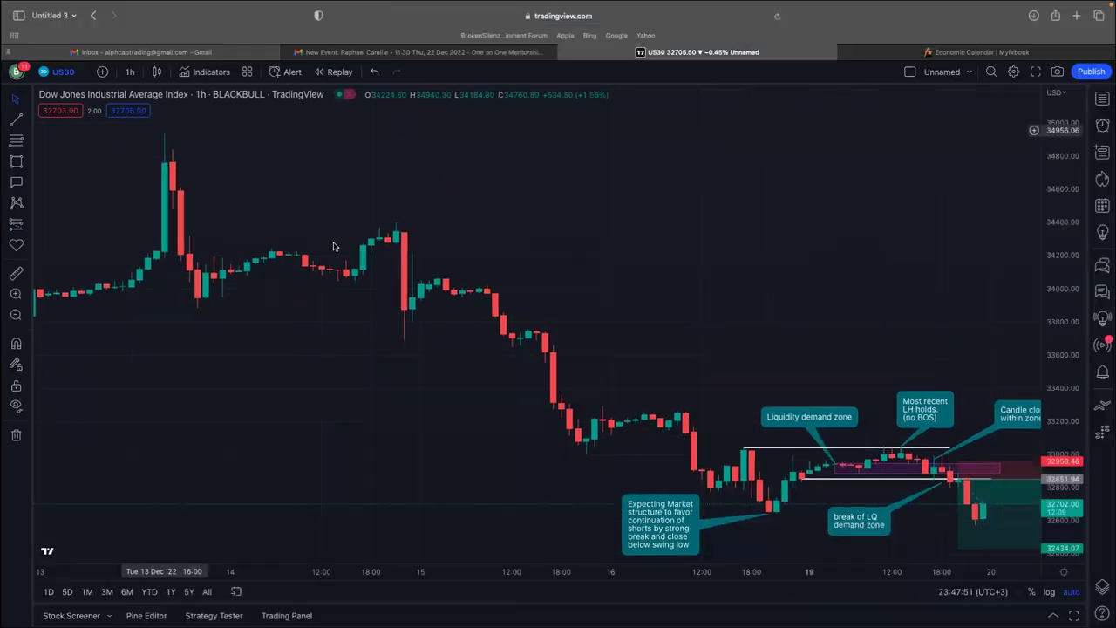
Zoom into the US30 1h candles and hide all of the chart's drawings
scroll(582, 261, right, 5)
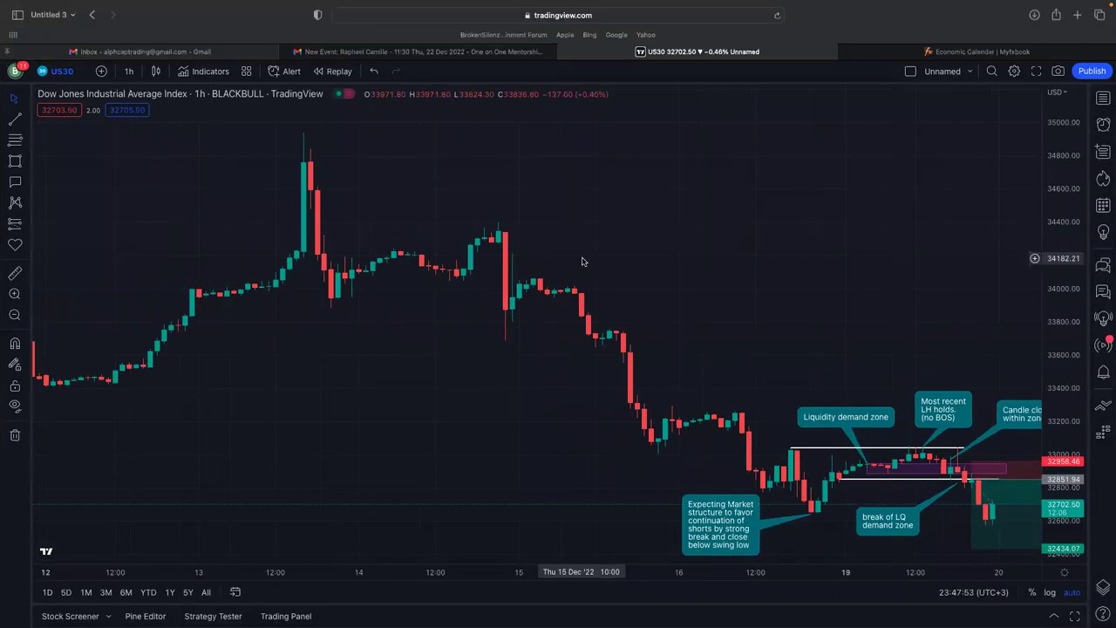
scroll(583, 261, down, 5)
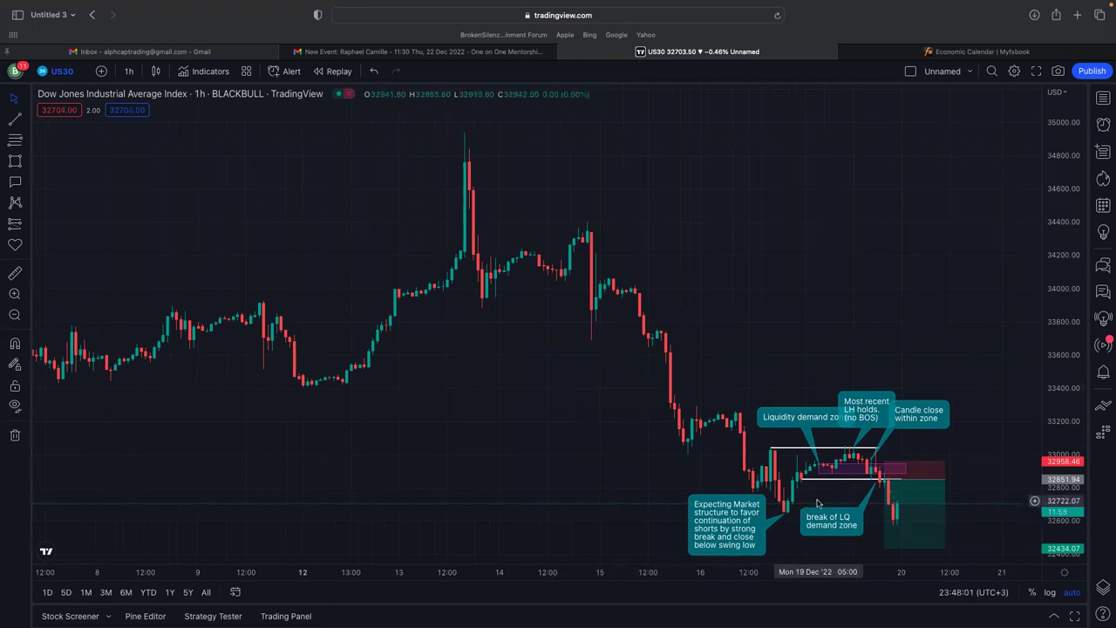
scroll(819, 500, up, 3)
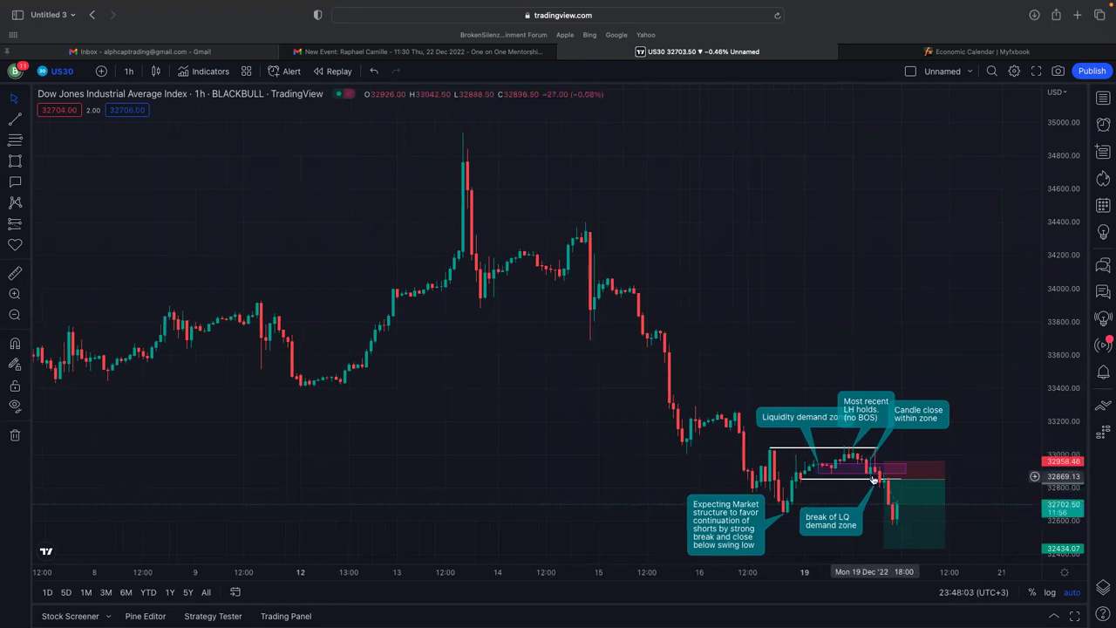
scroll(872, 477, up, 2)
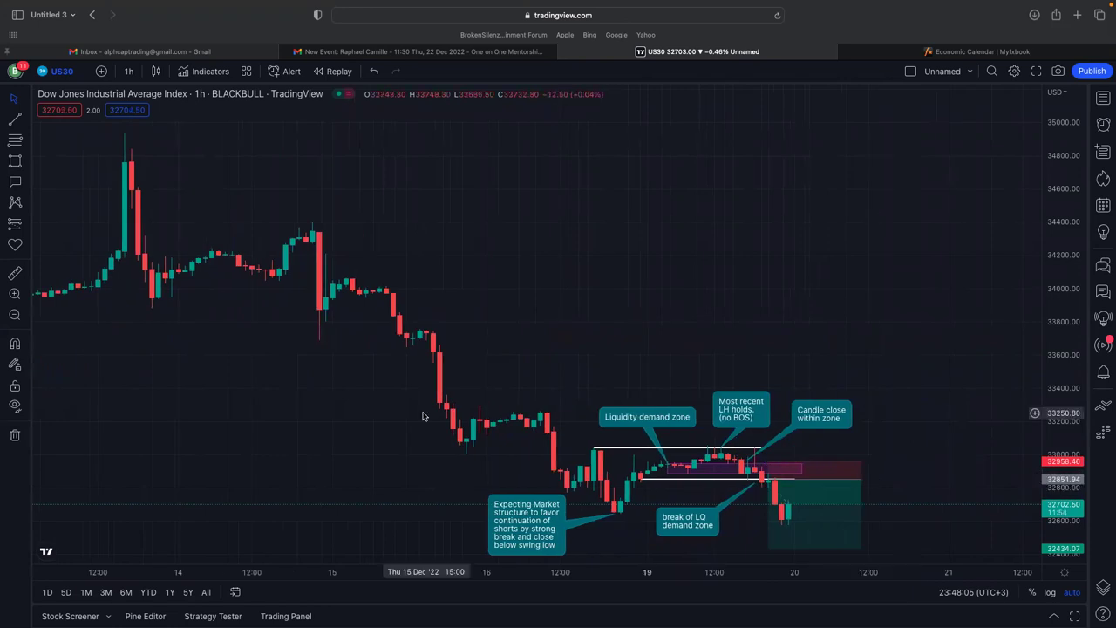
scroll(455, 485, up, 3)
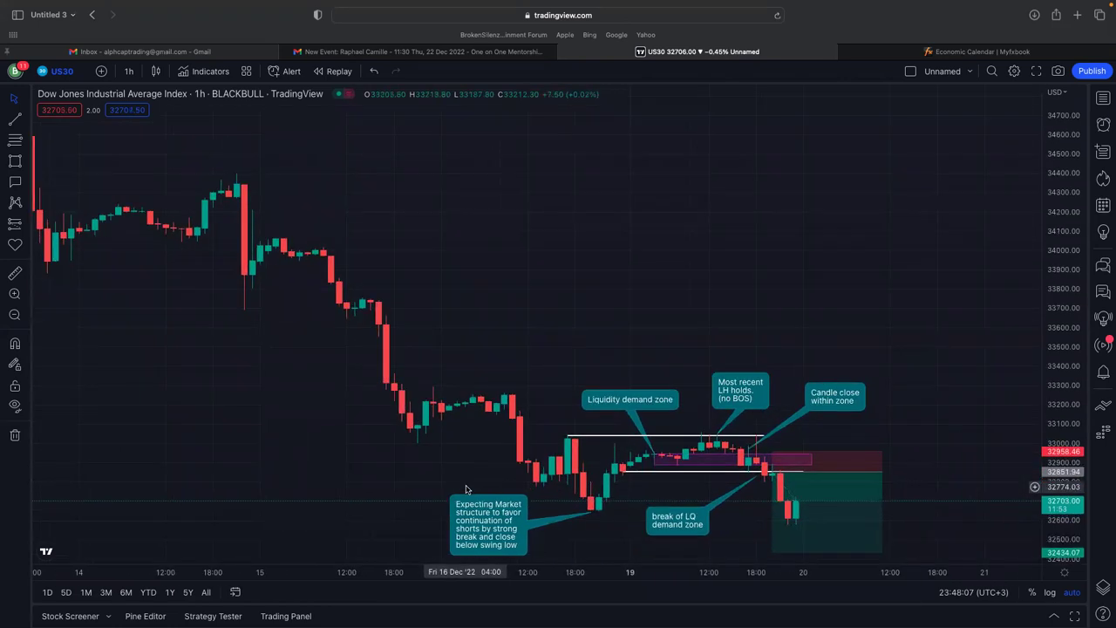
scroll(453, 481, up, 1)
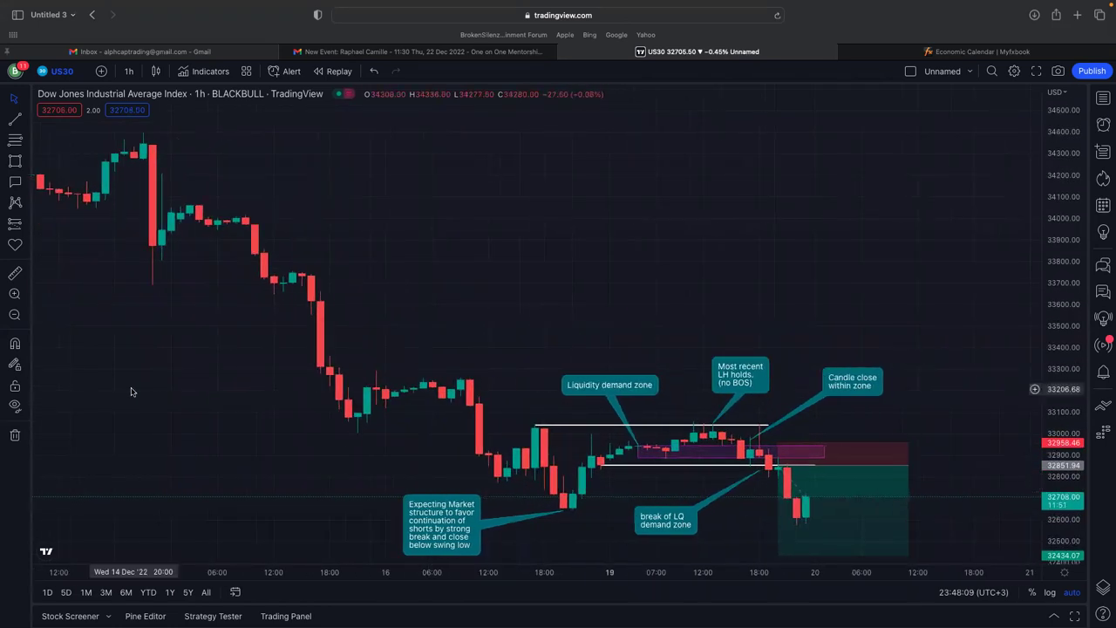
click(15, 410)
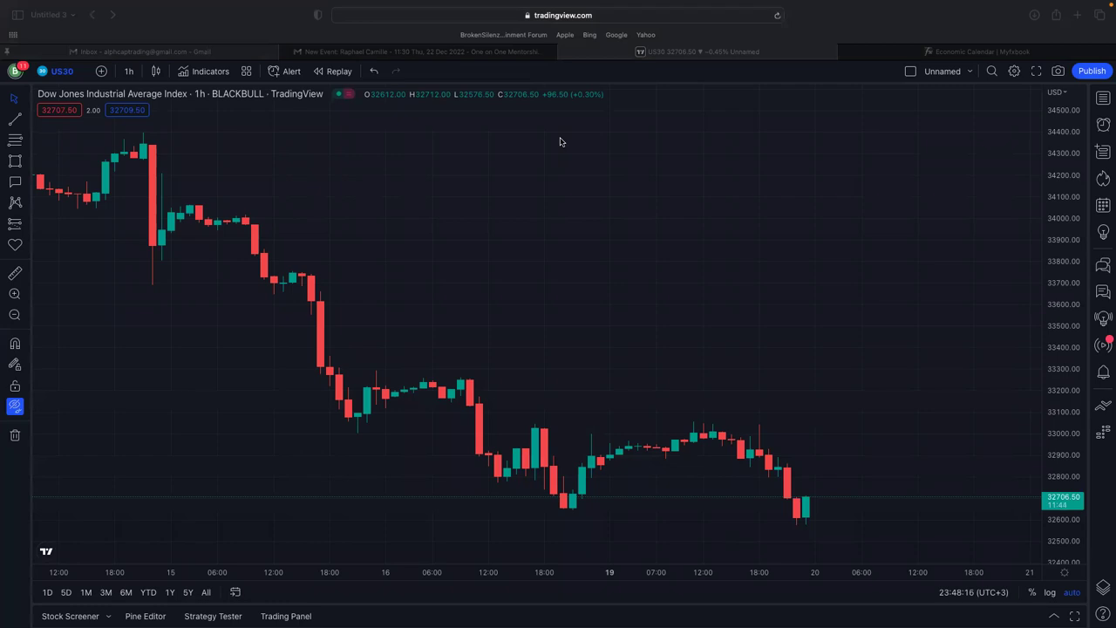
Draw a yellow downtrend leg and a horizontal arrow at the latest low near 33,500, undoing two extra segments
mouse_move(560, 141)
mouse_down()
mouse_move(582, 199)
mouse_move(608, 167)
mouse_move(630, 252)
mouse_move(661, 223)
mouse_move(685, 299)
mouse_move(710, 266)
mouse_move(733, 326)
mouse_move(764, 248)
mouse_move(786, 284)
mouse_move(815, 211)
mouse_up()
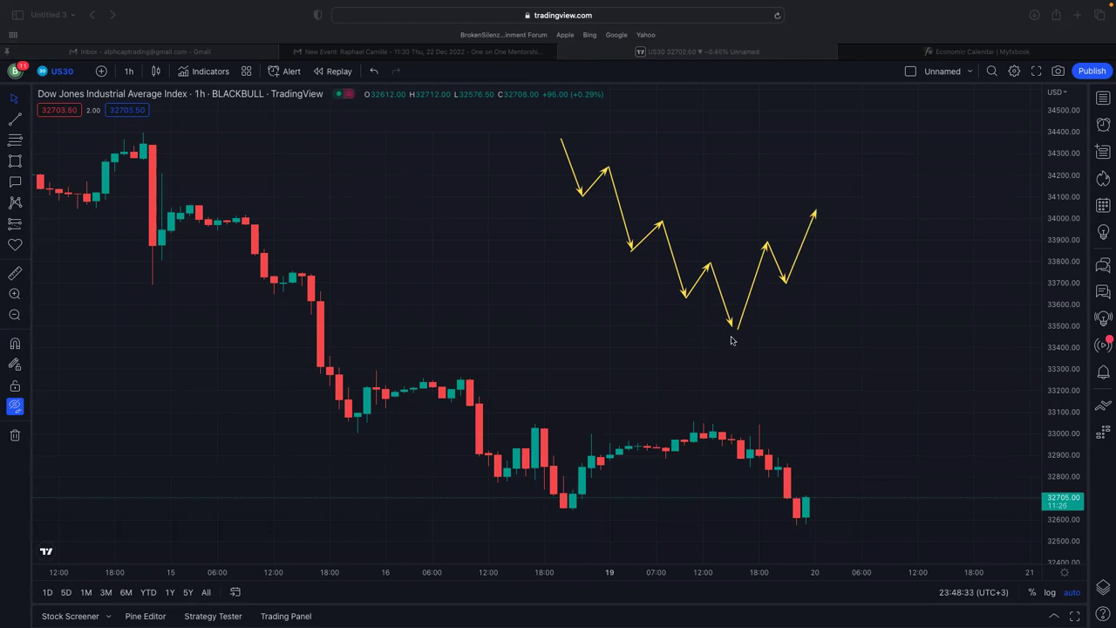
drag(720, 328, 861, 328)
click(810, 220)
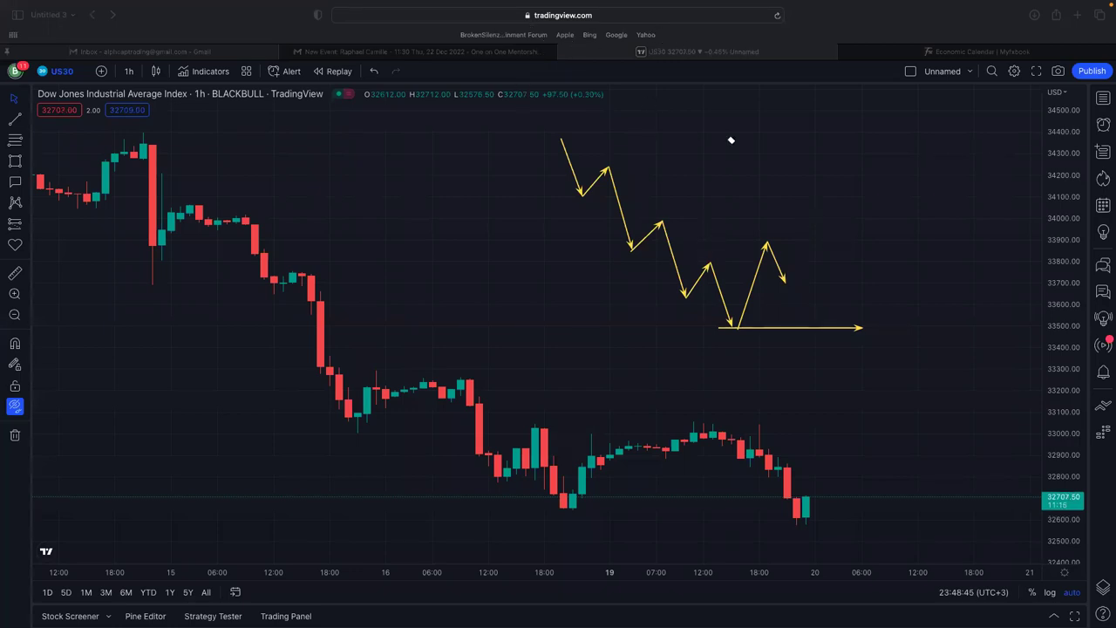
click(762, 258)
Undo the last extra segment, then add a lower-high level line near 33,800 and a retest arrow up to it
click(772, 251)
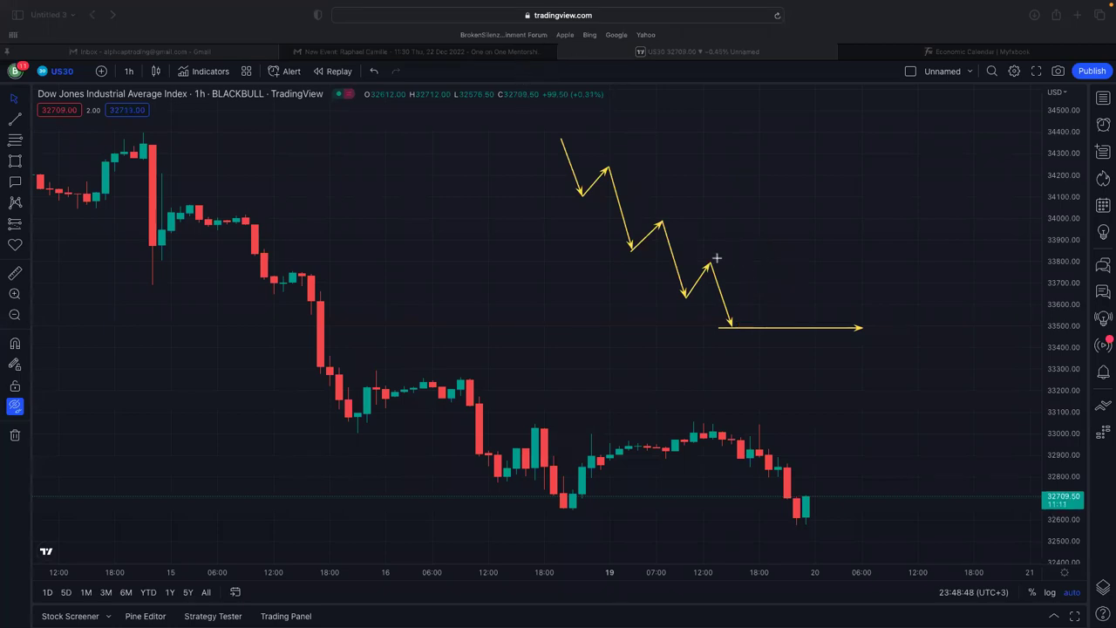
drag(700, 260, 838, 260)
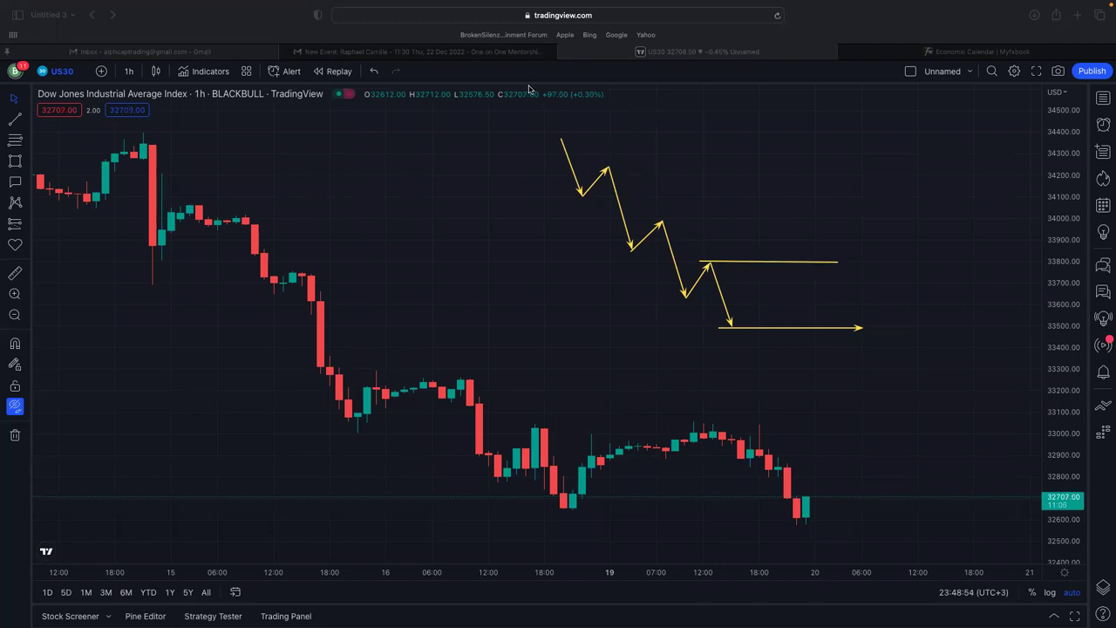
mouse_move(735, 328)
mouse_down()
mouse_move(775, 262)
mouse_move(782, 307)
mouse_move(795, 300)
mouse_move(808, 347)
mouse_up()
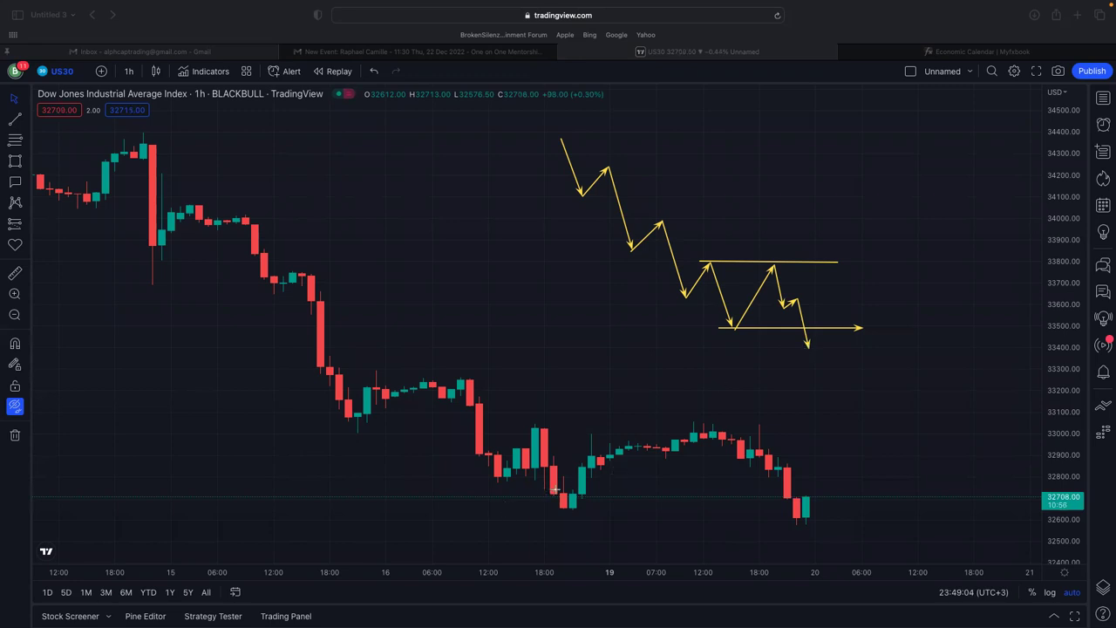
Mark the 19 Dec swing low near 32,700 with two horizontal arrows and a pointer at the dipping candle
drag(555, 489, 873, 495)
drag(564, 507, 868, 506)
drag(743, 540, 785, 520)
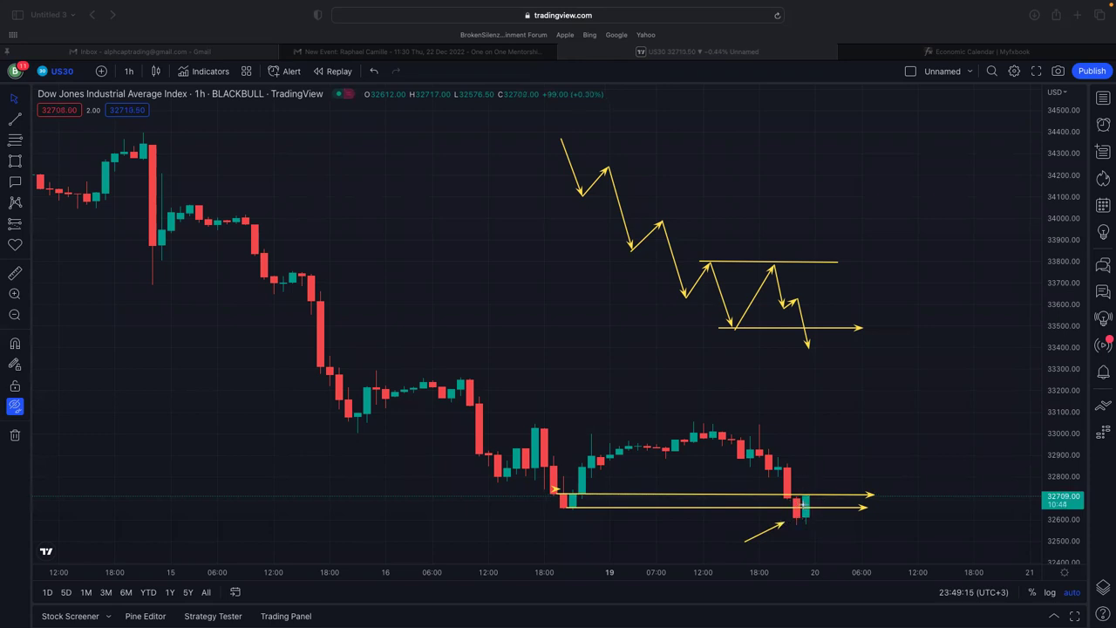
Point three short yellow arrows at the latest breakdown candles, then remove every yellow drawing
drag(804, 457, 804, 491)
drag(795, 419, 779, 452)
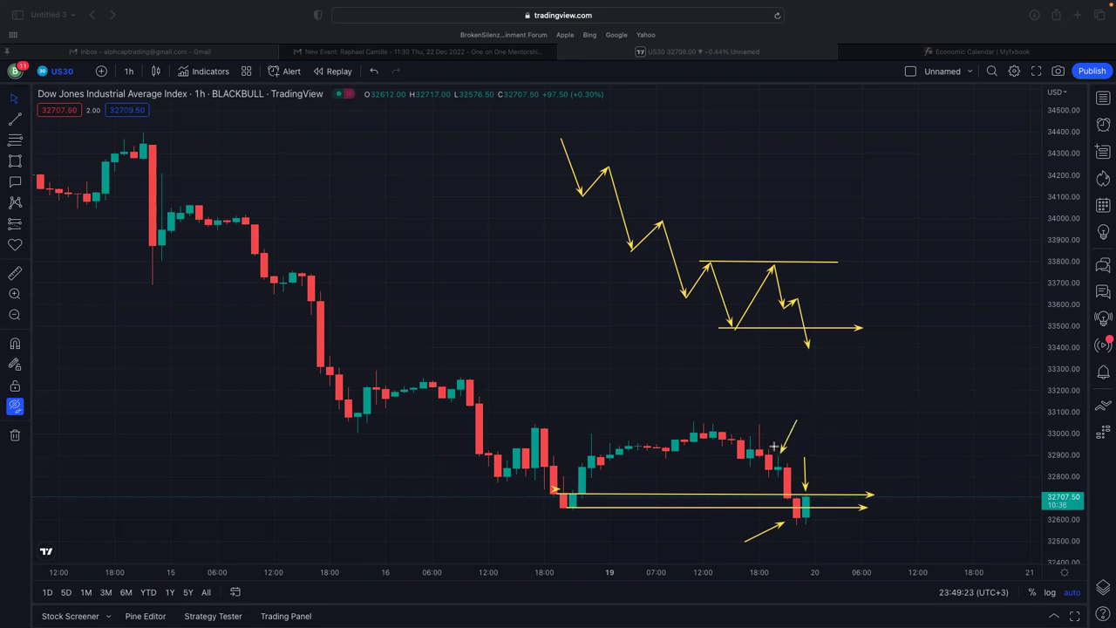
drag(773, 409, 752, 440)
key(super+alt+h)
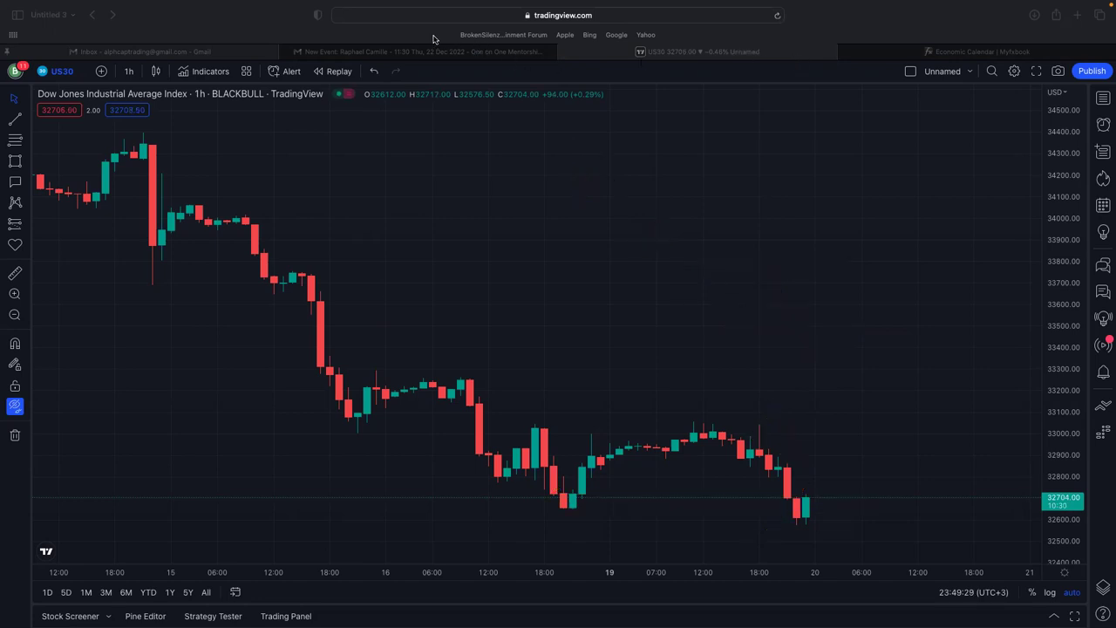
Show the liquidity-zone annotations again, stretch and shift the chart to frame them, and draw a first yellow arrow on the left
click(14, 407)
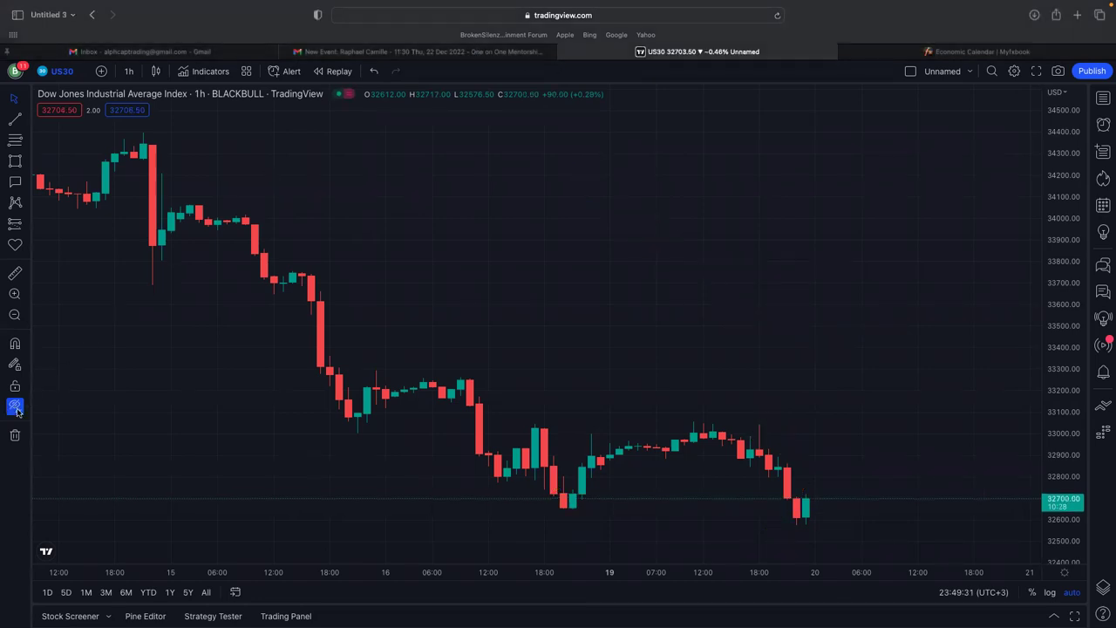
click(14, 407)
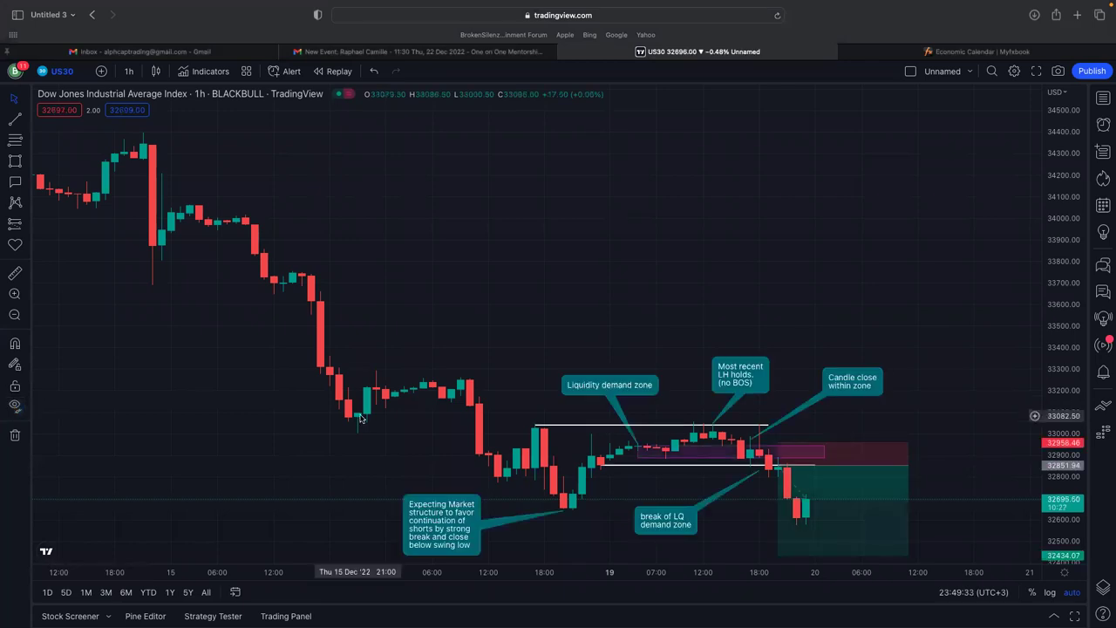
scroll(358, 416, down, 2)
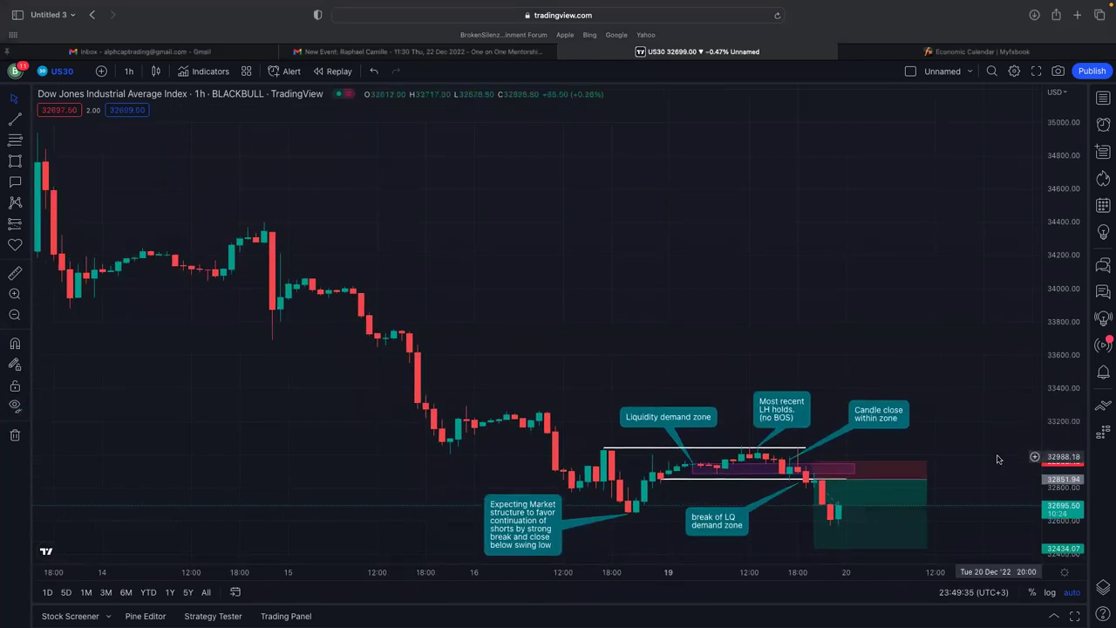
drag(1071, 344, 1066, 301)
mouse_move(810, 341)
mouse_down()
mouse_move(878, 90)
mouse_move(753, 137)
mouse_up()
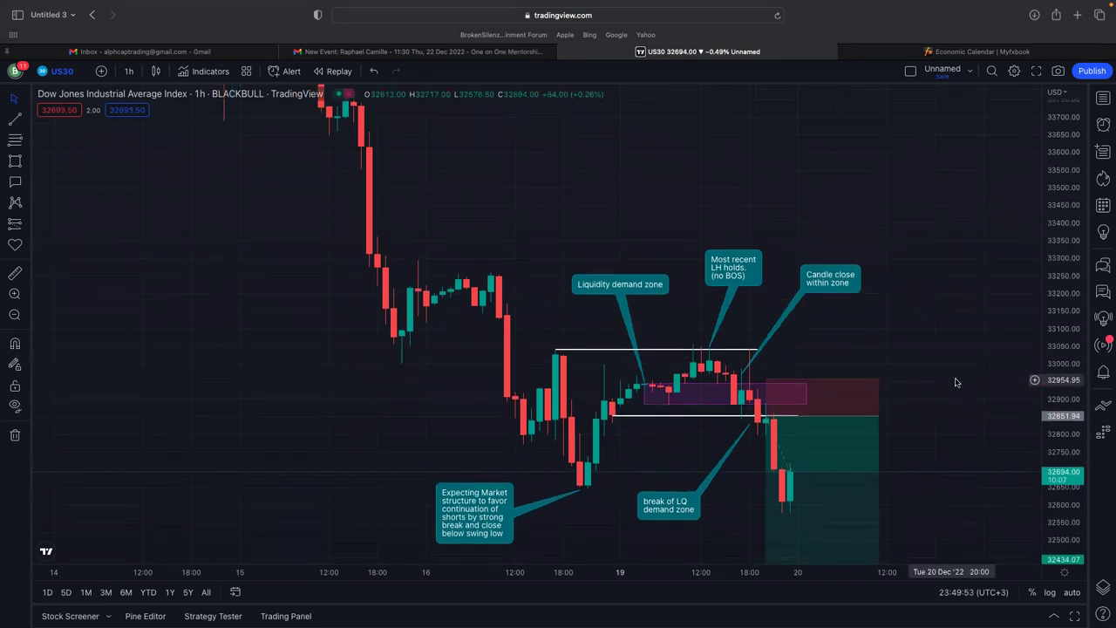
drag(955, 382, 959, 328)
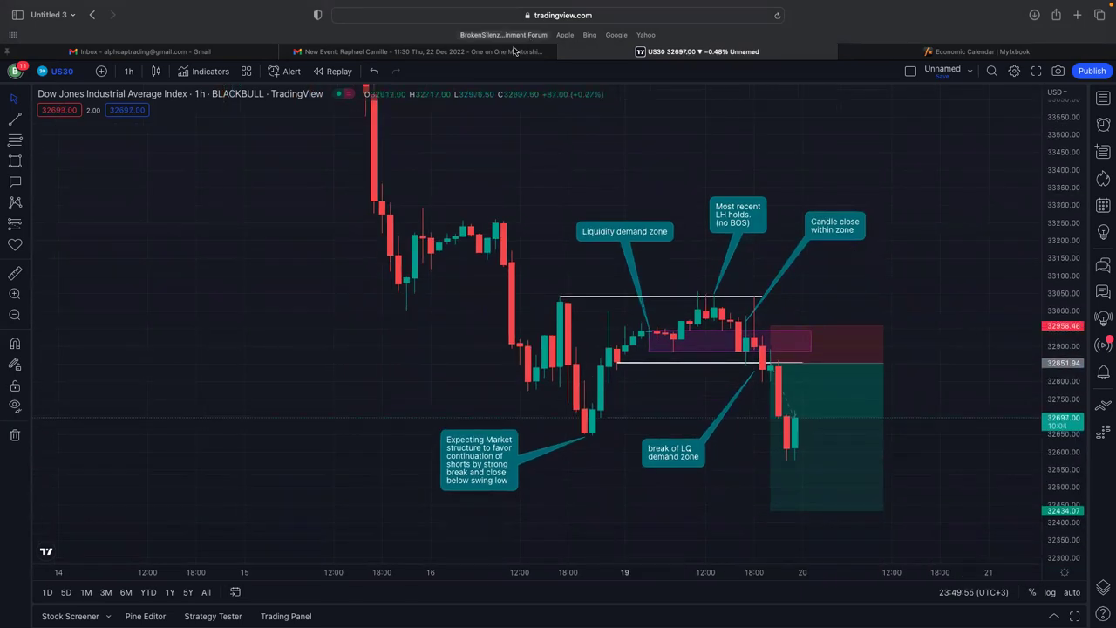
mouse_move(72, 428)
mouse_down()
mouse_move(88, 336)
mouse_move(110, 363)
mouse_move(151, 268)
mouse_move(157, 282)
mouse_move(201, 211)
mouse_move(230, 367)
mouse_move(259, 261)
mouse_move(266, 281)
mouse_move(289, 213)
mouse_up()
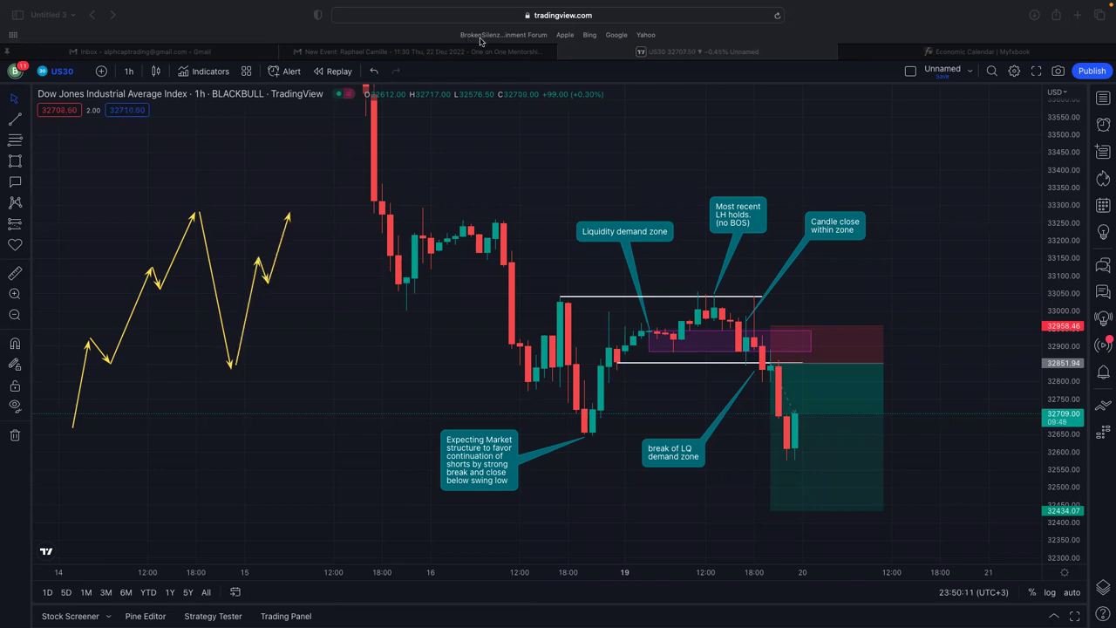
Replace the last leg with a horizontal broken level and retest arrow, and trace the rise from the 19 Dec low
key(super+z)
key(super+z)
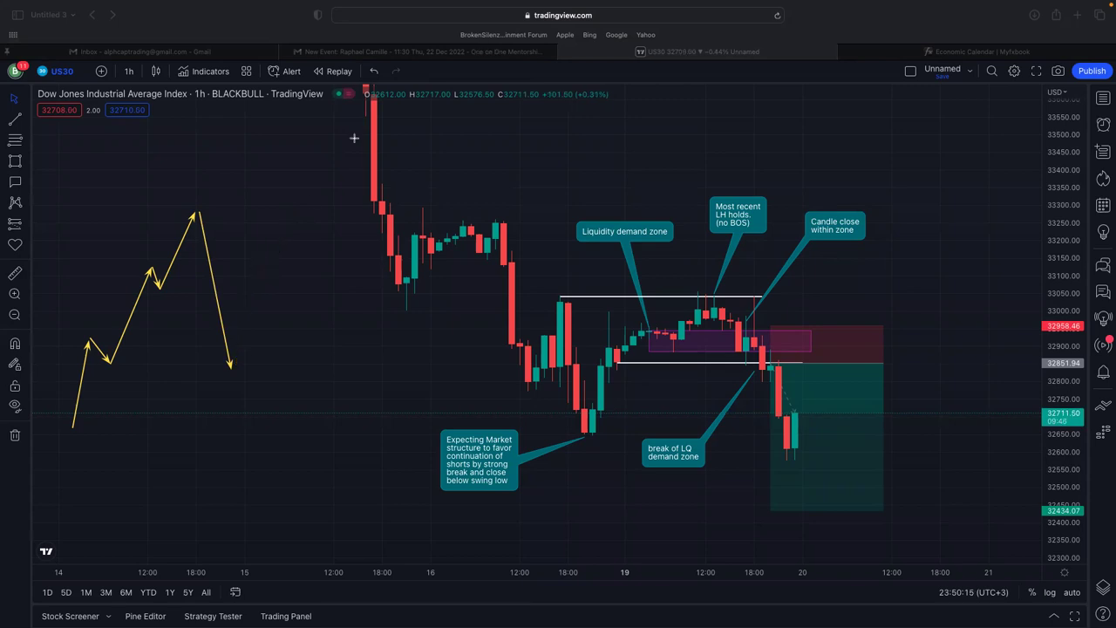
drag(129, 295, 348, 293)
mouse_move(234, 368)
mouse_down()
mouse_move(273, 294)
mouse_move(304, 444)
mouse_up()
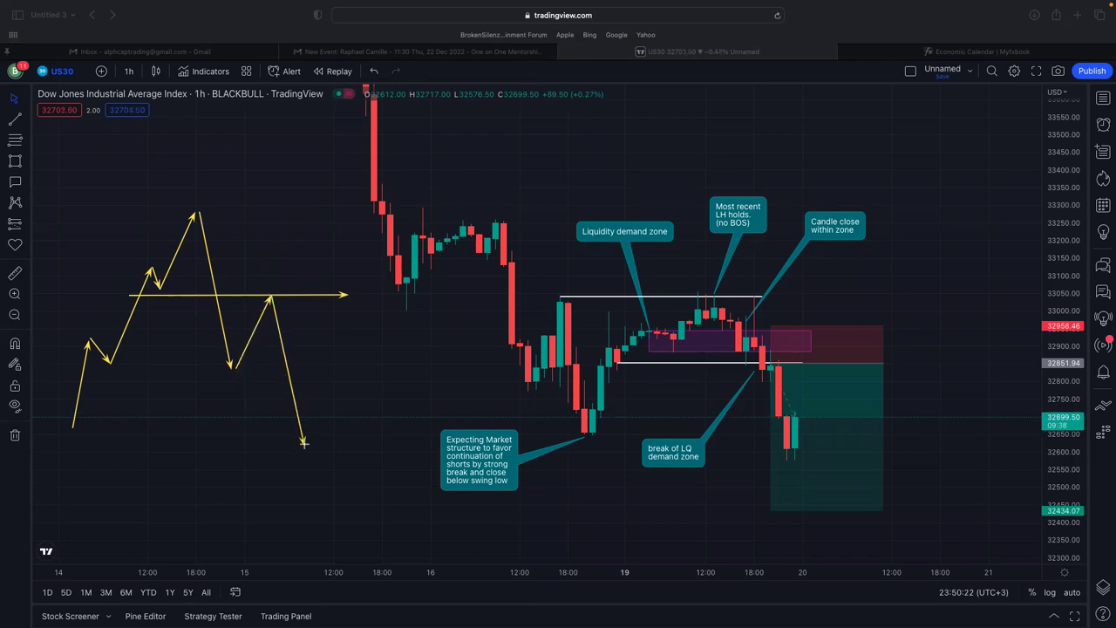
mouse_move(584, 428)
mouse_down()
mouse_move(609, 336)
mouse_move(617, 359)
mouse_move(642, 322)
mouse_move(671, 347)
mouse_move(708, 299)
mouse_move(739, 375)
mouse_move(742, 364)
mouse_up()
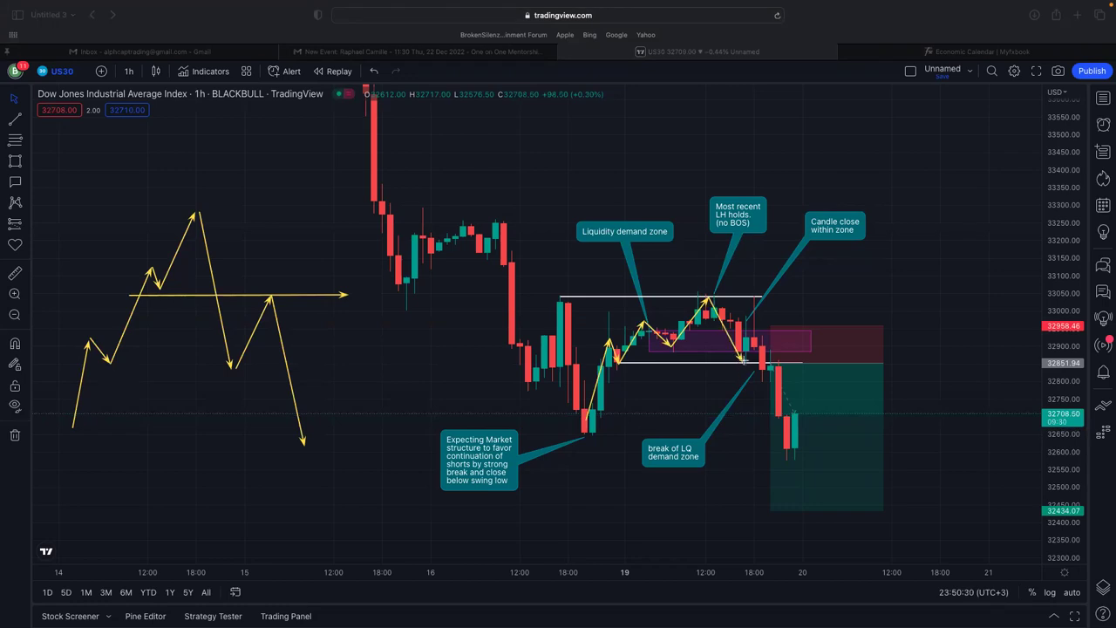
Finish the arrow path across the zone and add arrows at the breakdown candle and the 'break of LQ' note
double_click(760, 339)
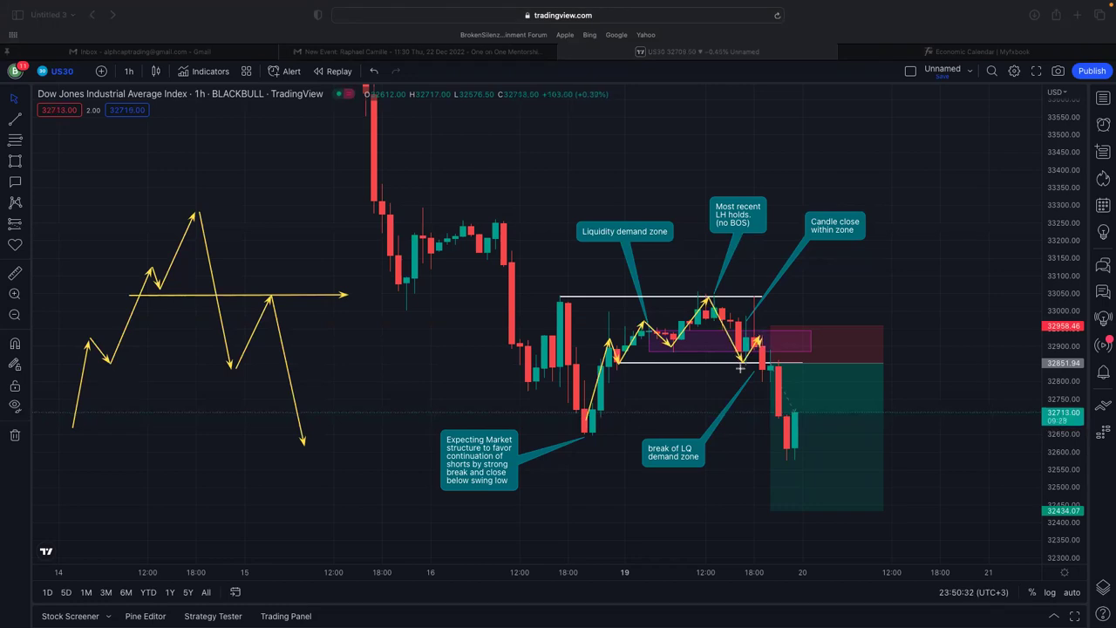
click(677, 392)
click(753, 371)
click(634, 519)
click(649, 472)
click(717, 522)
click(696, 477)
Add two arrows pointing at the 'Liquidity demand zone' note and two toward the breakdown candles
click(594, 181)
click(602, 220)
click(654, 173)
click(653, 215)
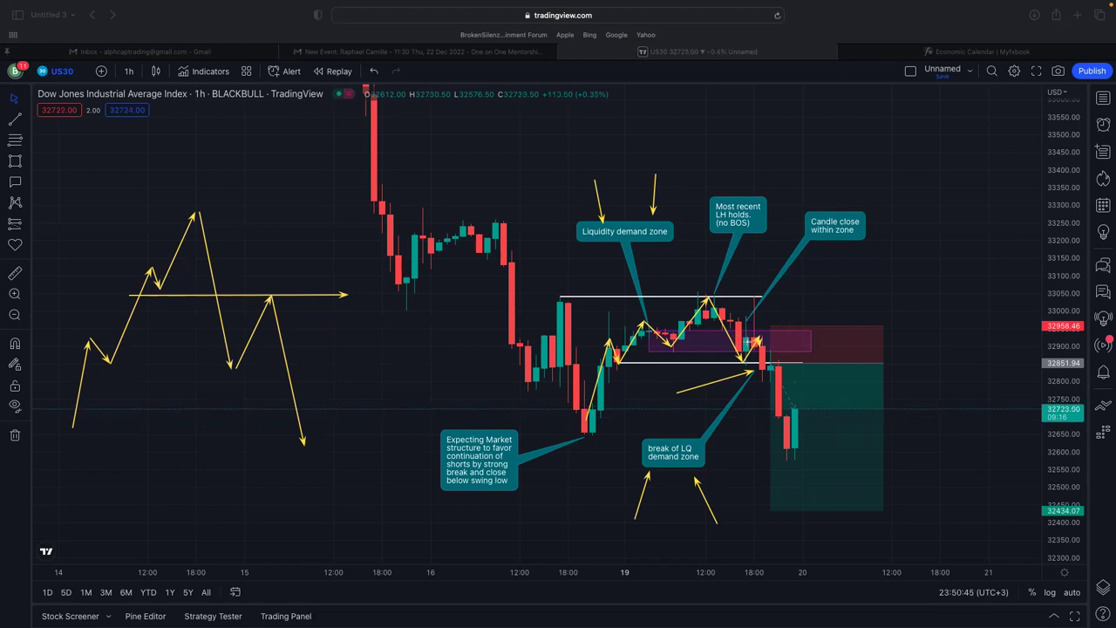
click(839, 266)
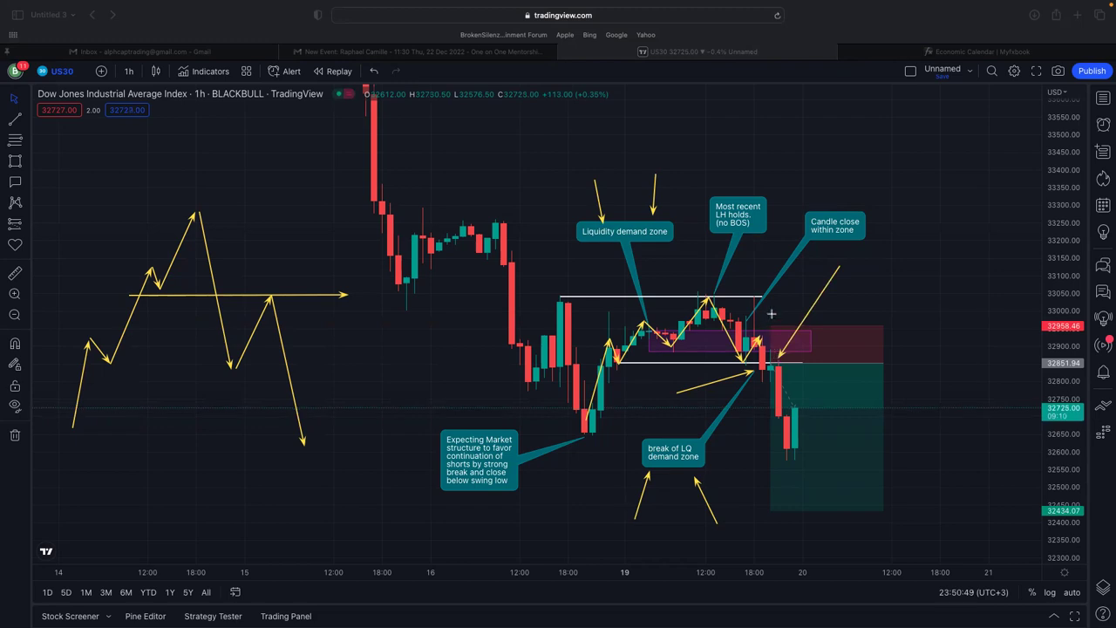
drag(788, 298, 758, 323)
Add yellow arrows at the breakdown candle, both swing lows and the latest low, then remove them all
key(Escape)
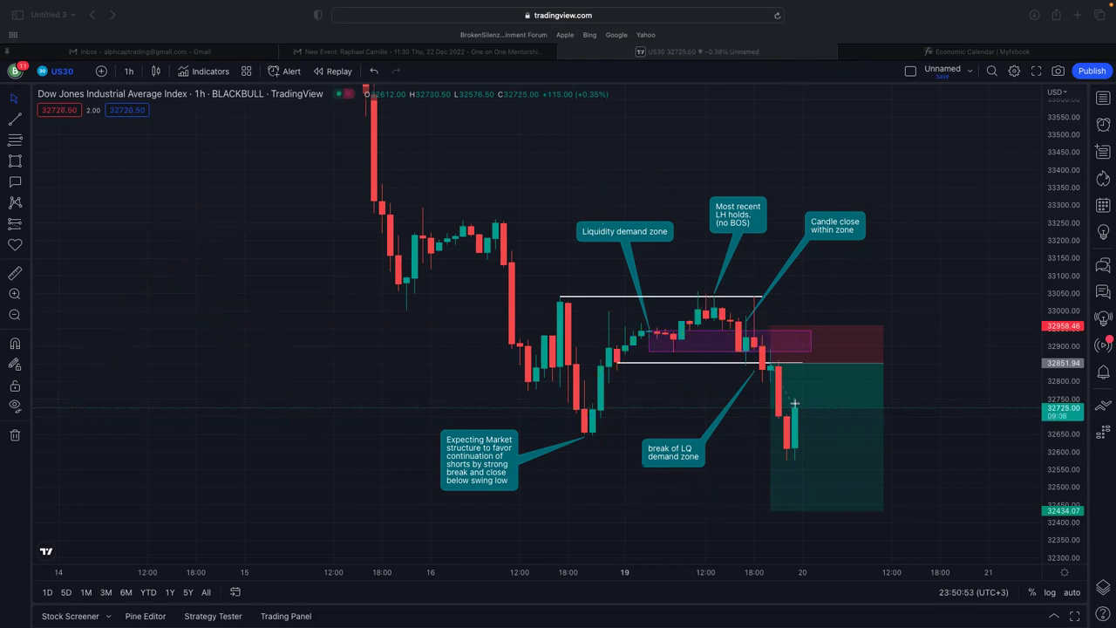
drag(724, 404, 779, 359)
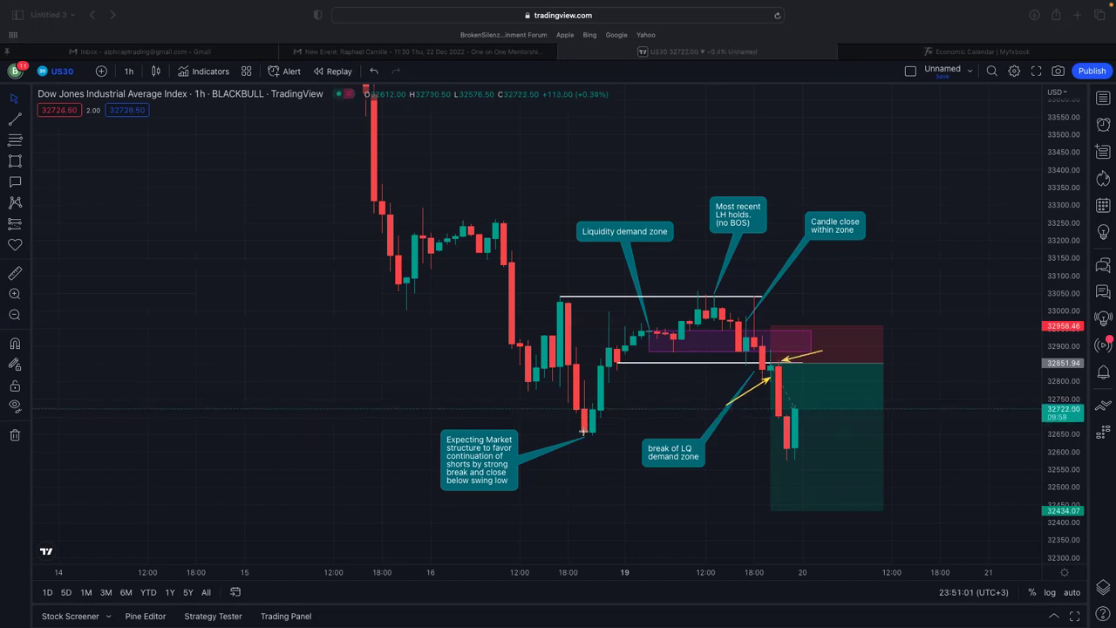
drag(578, 409, 838, 410)
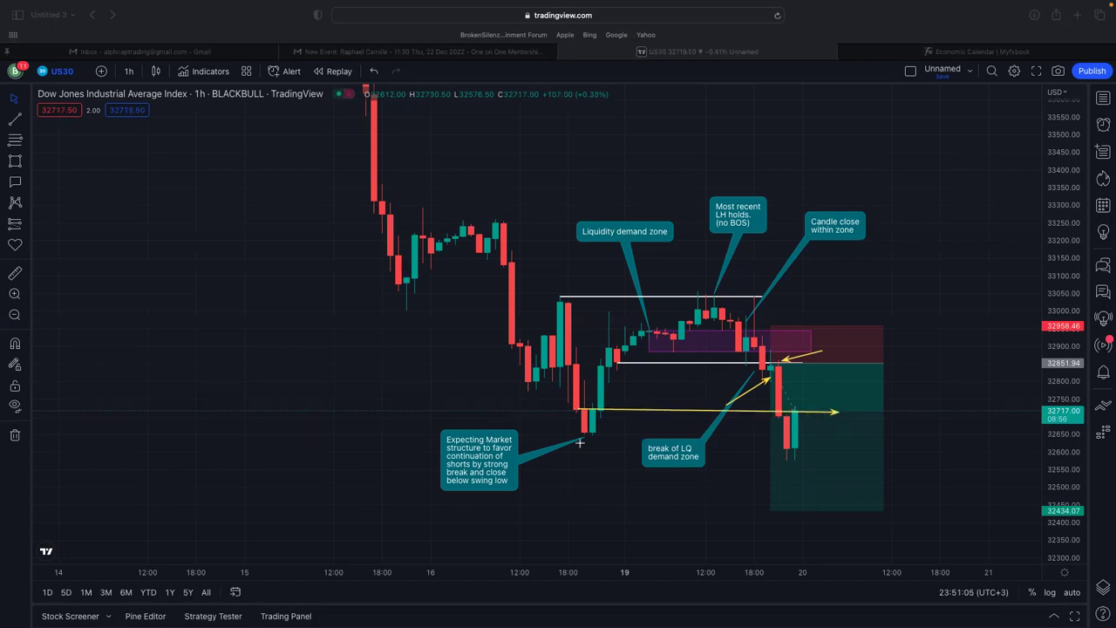
drag(575, 433, 846, 433)
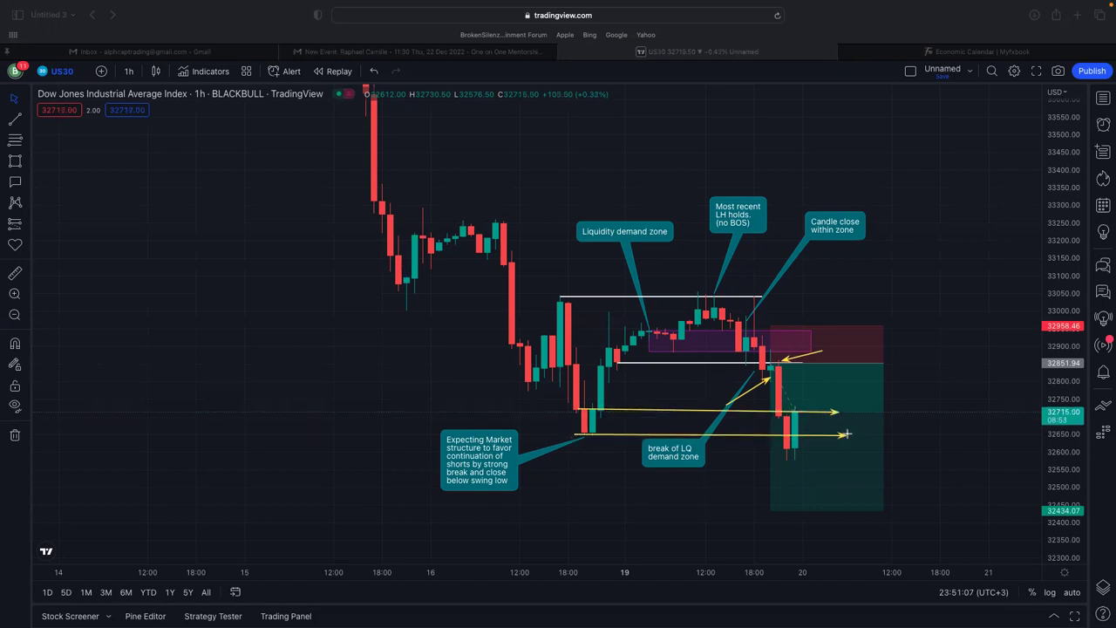
mouse_move(728, 486)
mouse_down()
mouse_move(765, 472)
mouse_move(785, 447)
mouse_move(821, 477)
mouse_move(846, 456)
mouse_move(874, 526)
mouse_up()
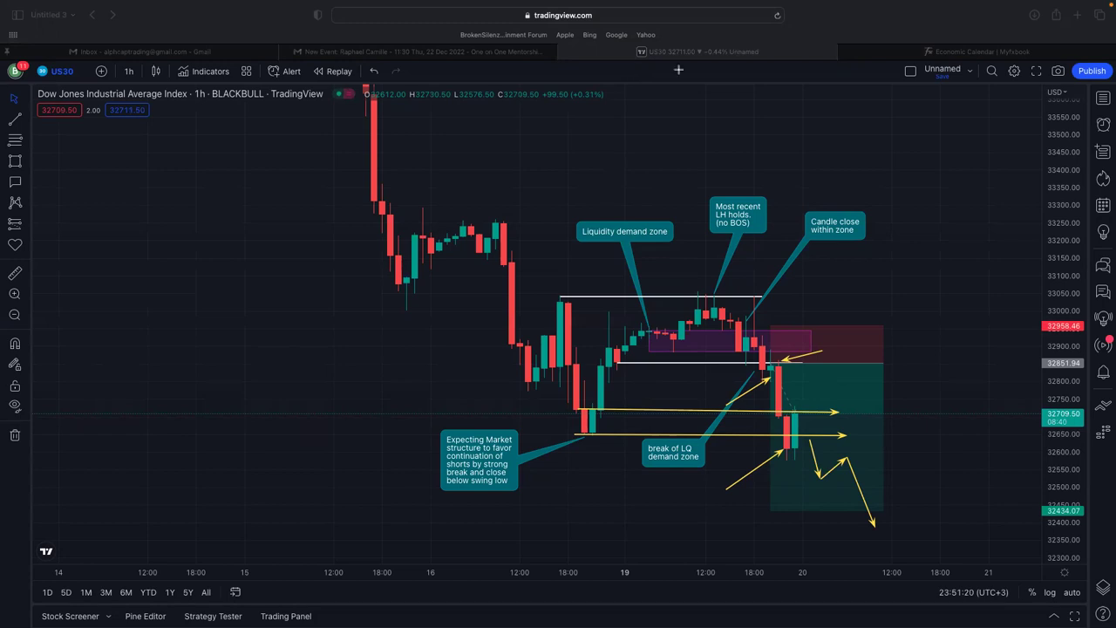
key(ctrl+z)
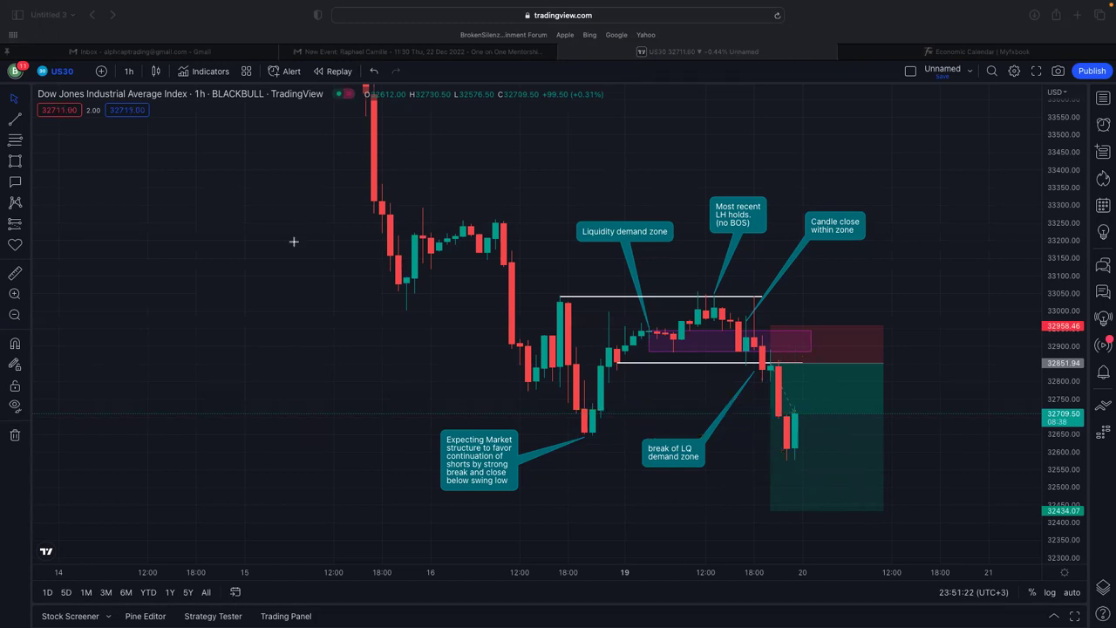
click(98, 397)
click(281, 523)
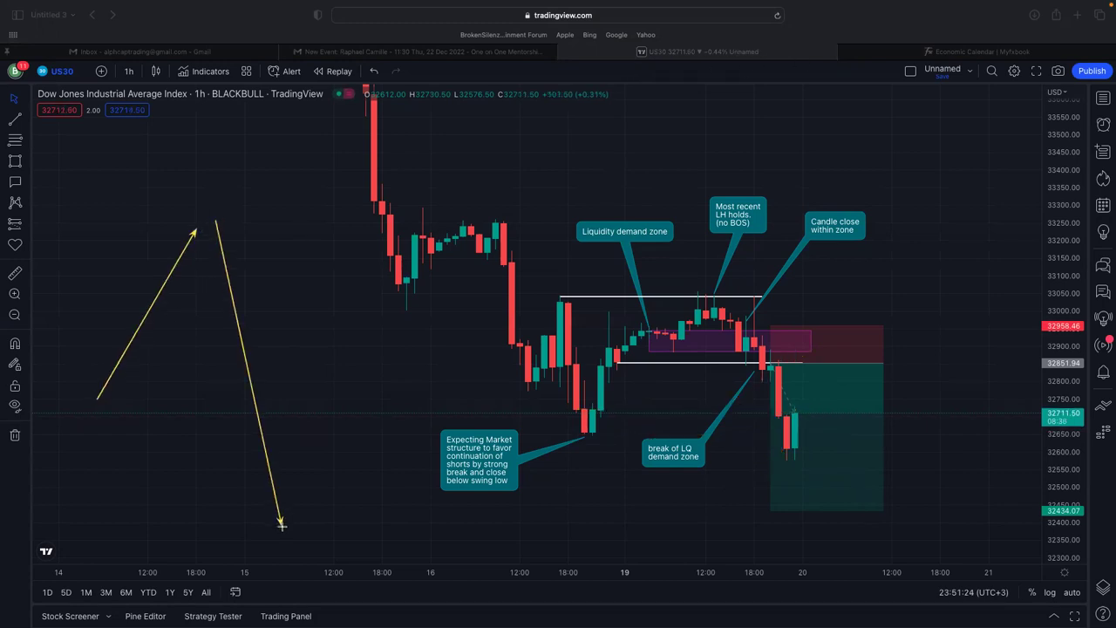
click(746, 359)
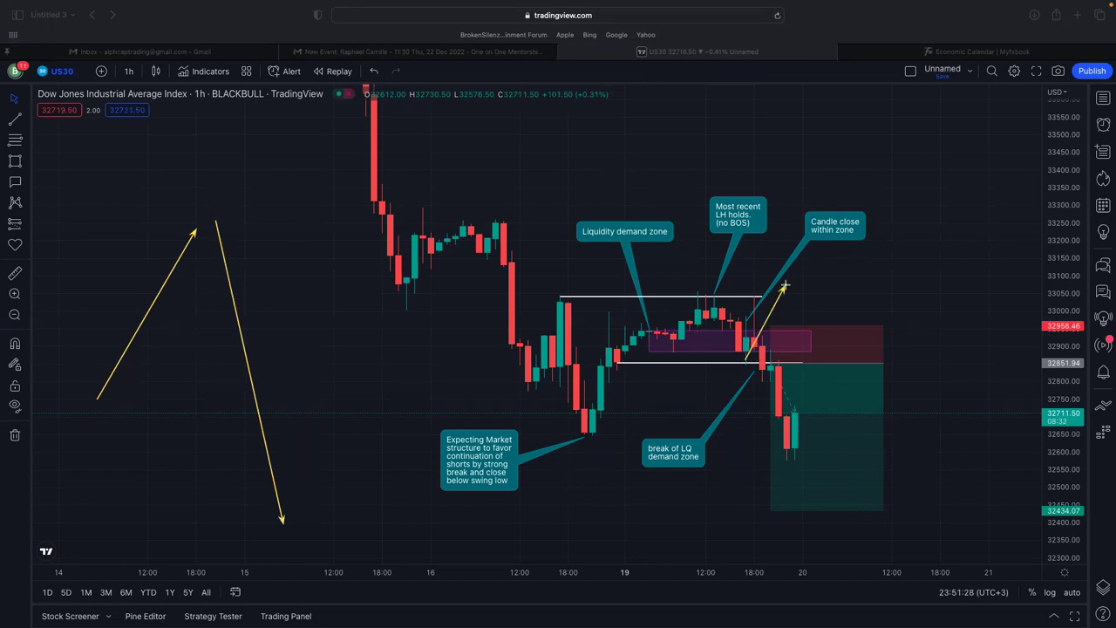
click(747, 358)
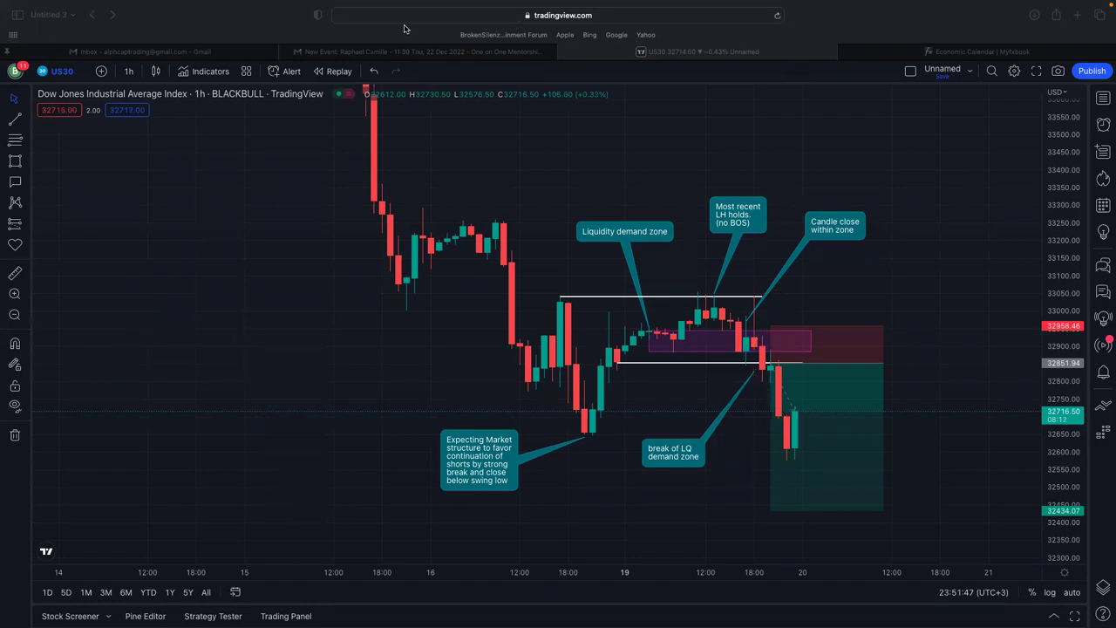
click(1104, 101)
Switch to VIX and draw a purple rectangle from about 21.83 down to 21.26 under the recent lows
click(1104, 100)
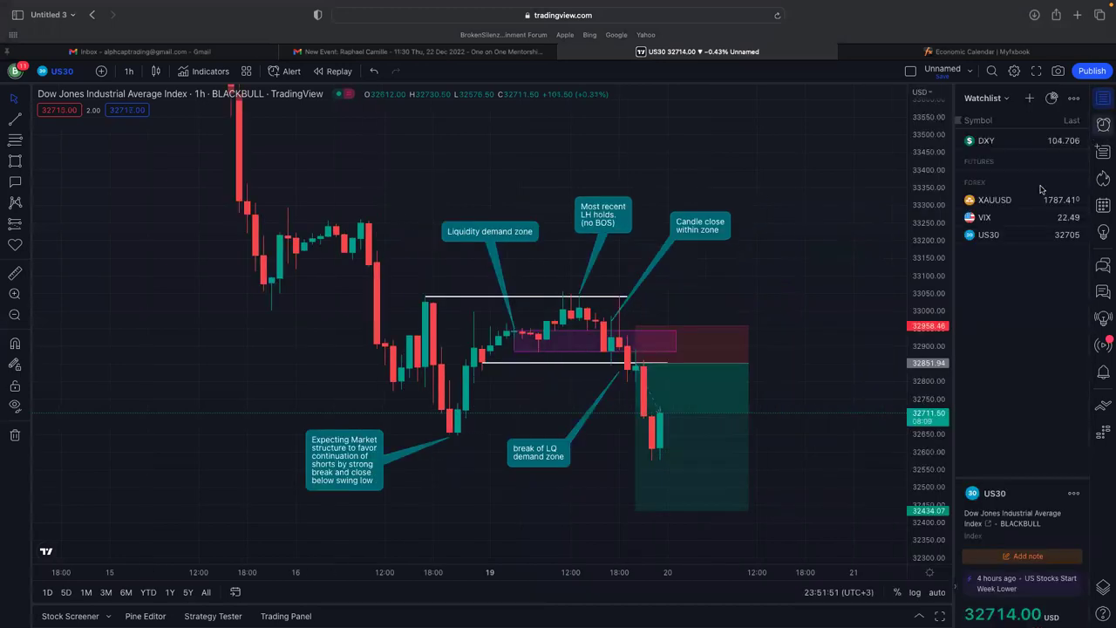
click(993, 218)
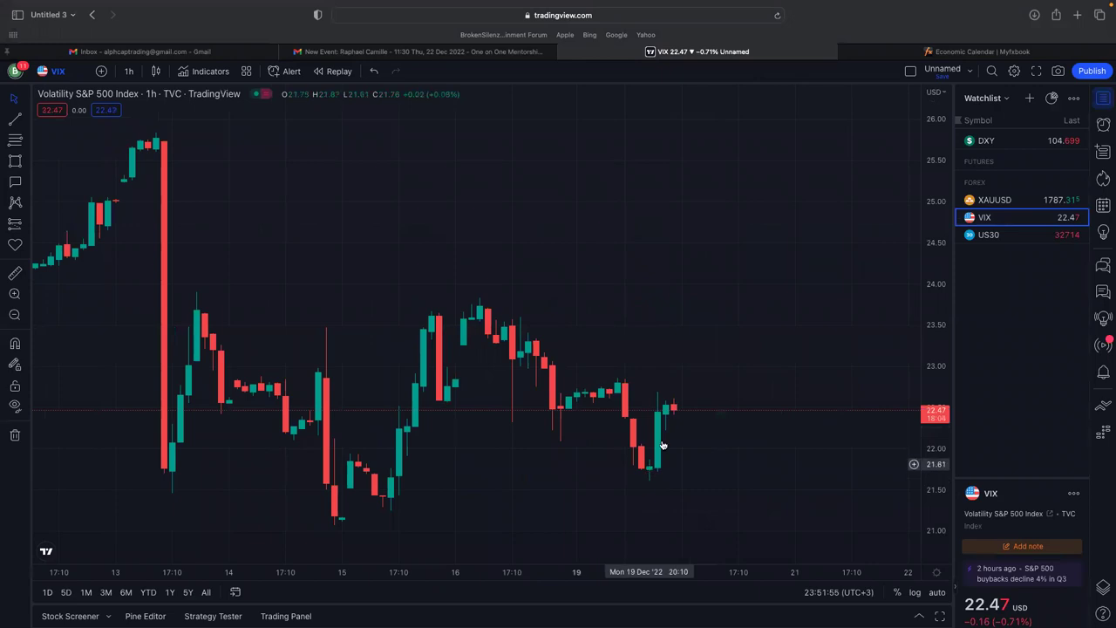
click(15, 161)
click(357, 462)
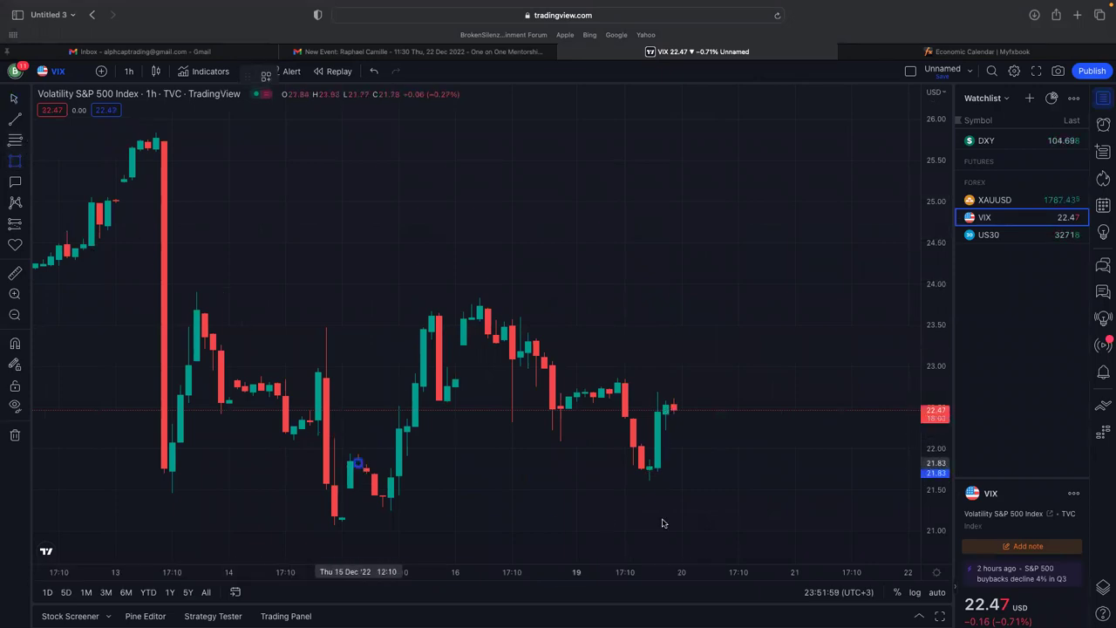
click(706, 508)
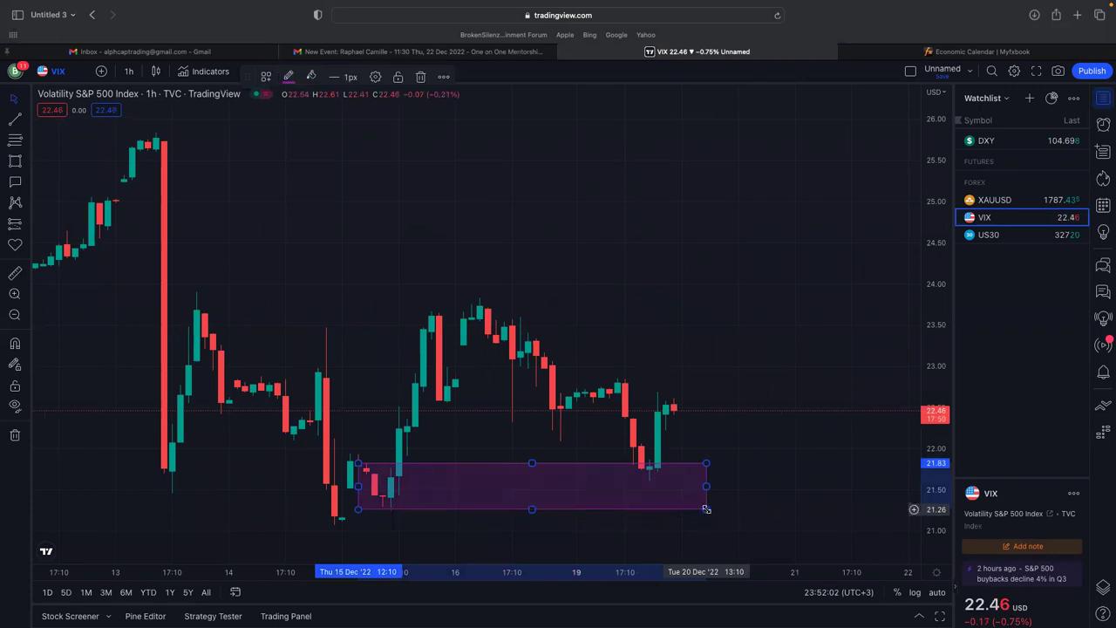
click(769, 478)
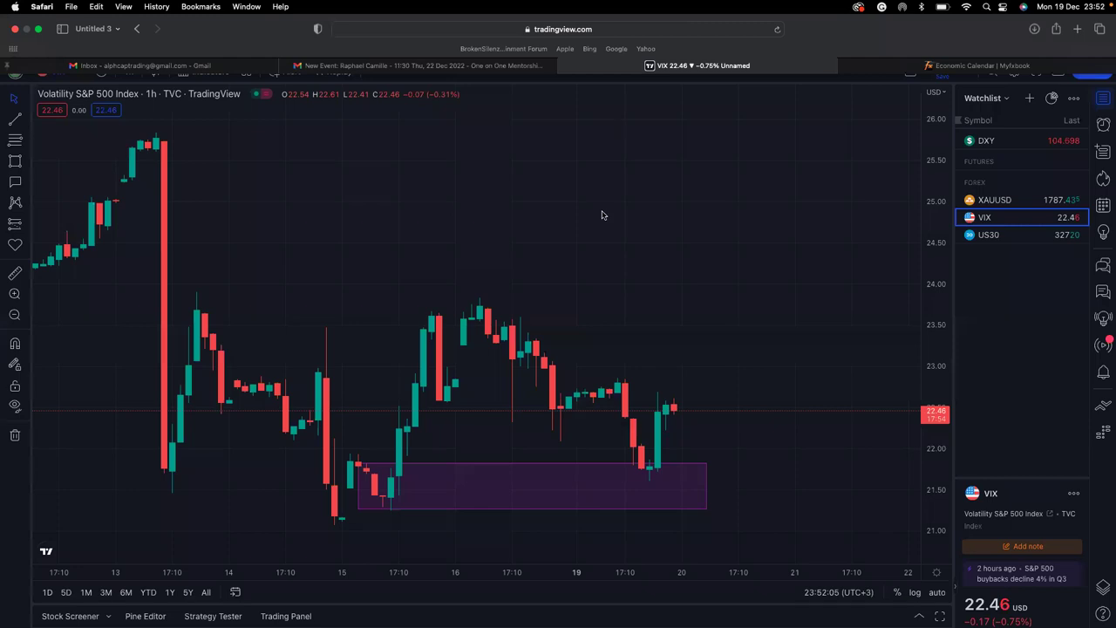
mouse_move(644, 470)
mouse_down()
mouse_move(662, 481)
mouse_move(726, 380)
mouse_move(736, 394)
mouse_move(713, 381)
mouse_move(722, 373)
mouse_up()
mouse_move(778, 439)
mouse_down()
mouse_move(819, 505)
mouse_move(830, 454)
mouse_move(820, 484)
mouse_up()
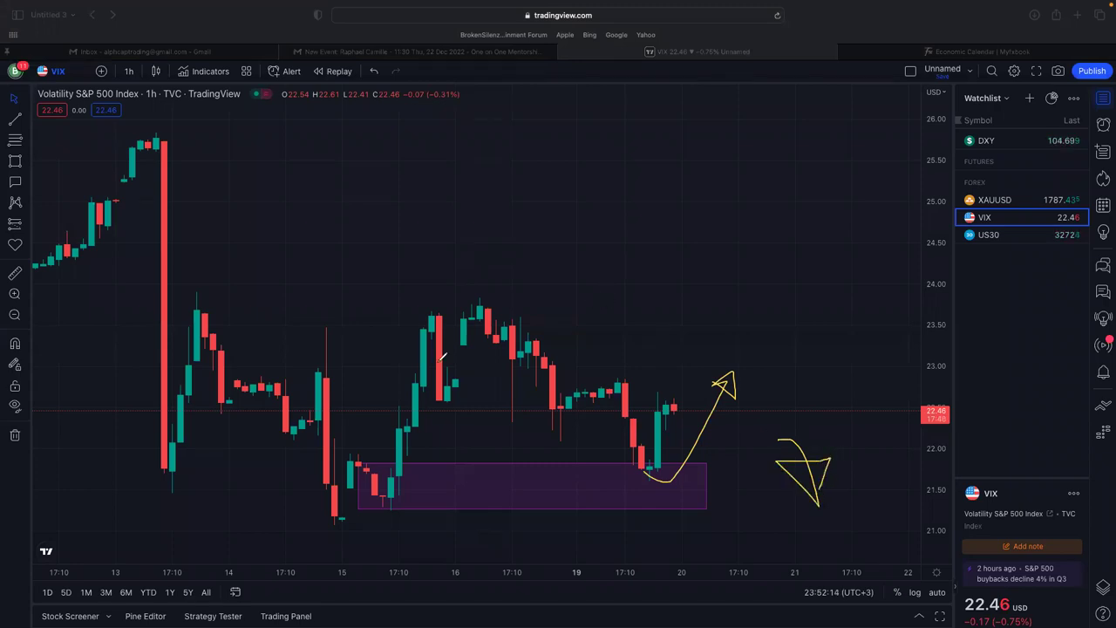
mouse_move(359, 482)
mouse_down()
mouse_move(688, 493)
mouse_move(530, 485)
mouse_up()
mouse_move(623, 452)
mouse_down()
mouse_move(643, 480)
mouse_move(698, 442)
mouse_move(703, 454)
mouse_move(688, 443)
mouse_up()
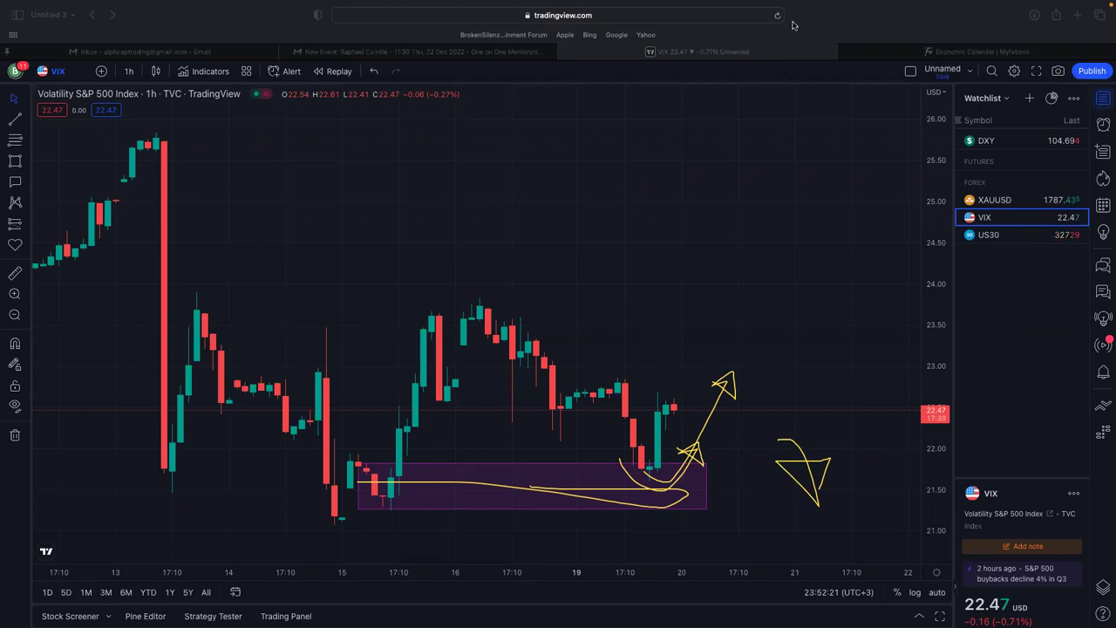
key(Escape)
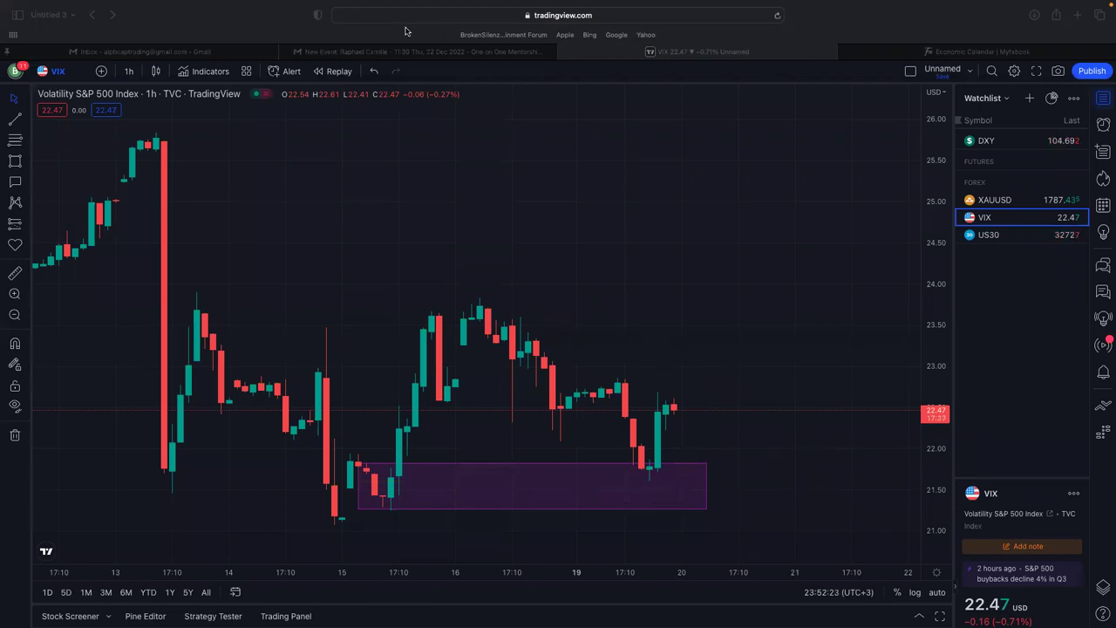
Switch the chart back to US30 on the 1-day interval
click(994, 237)
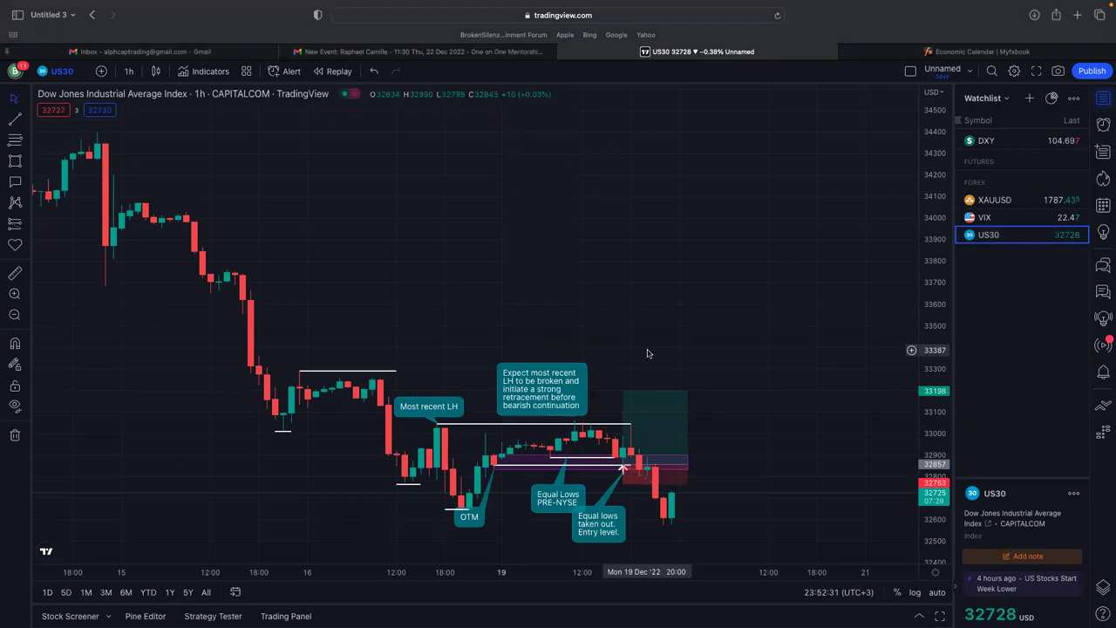
scroll(647, 353, left, 5)
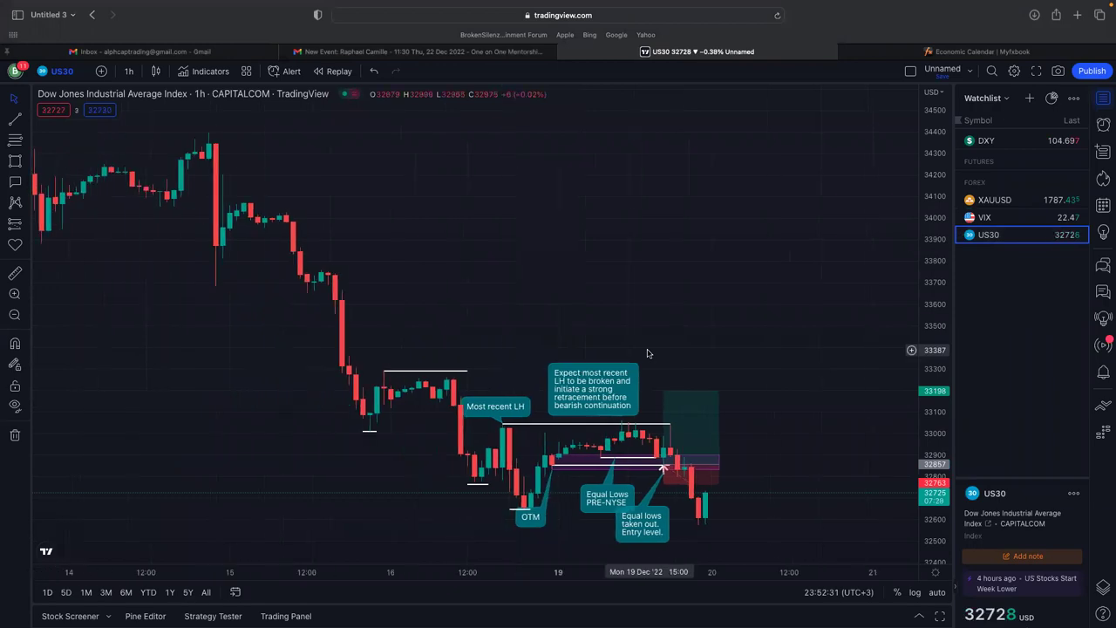
click(128, 71)
click(139, 364)
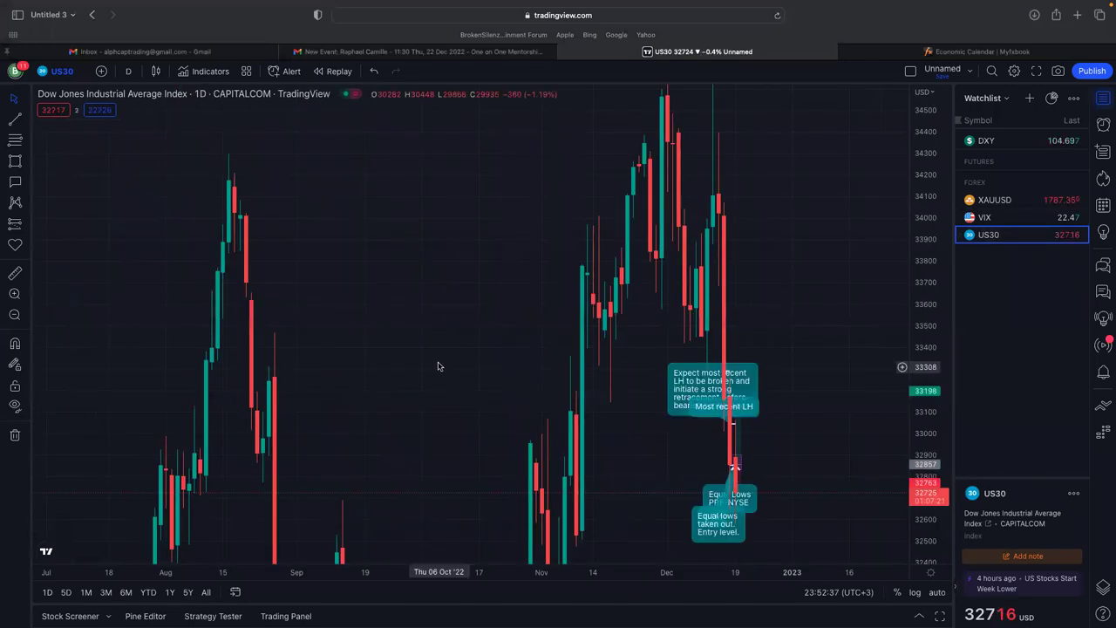
Reset the daily chart view and hide all its drawings
right_click(440, 366)
click(476, 321)
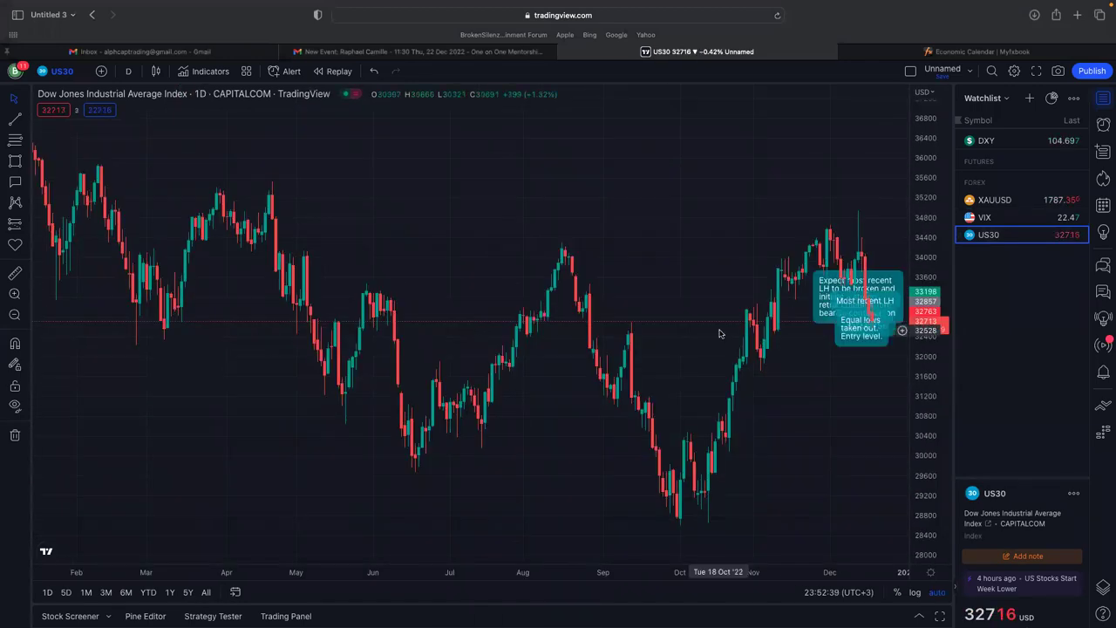
scroll(720, 328, up, 3)
scroll(720, 331, up, 2)
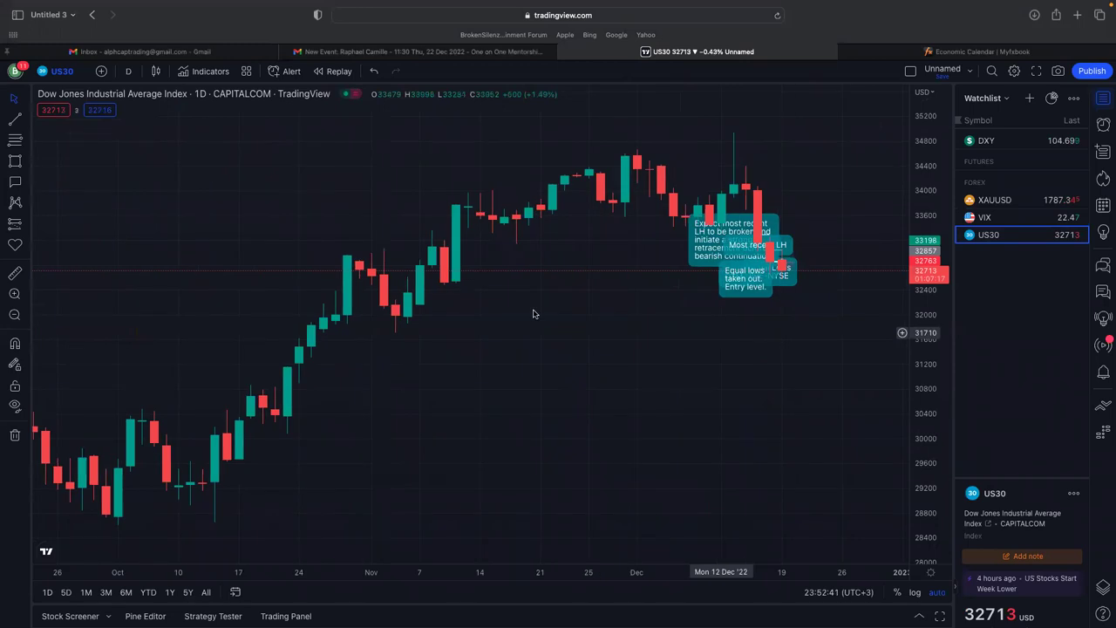
scroll(530, 314, up, 2)
click(15, 405)
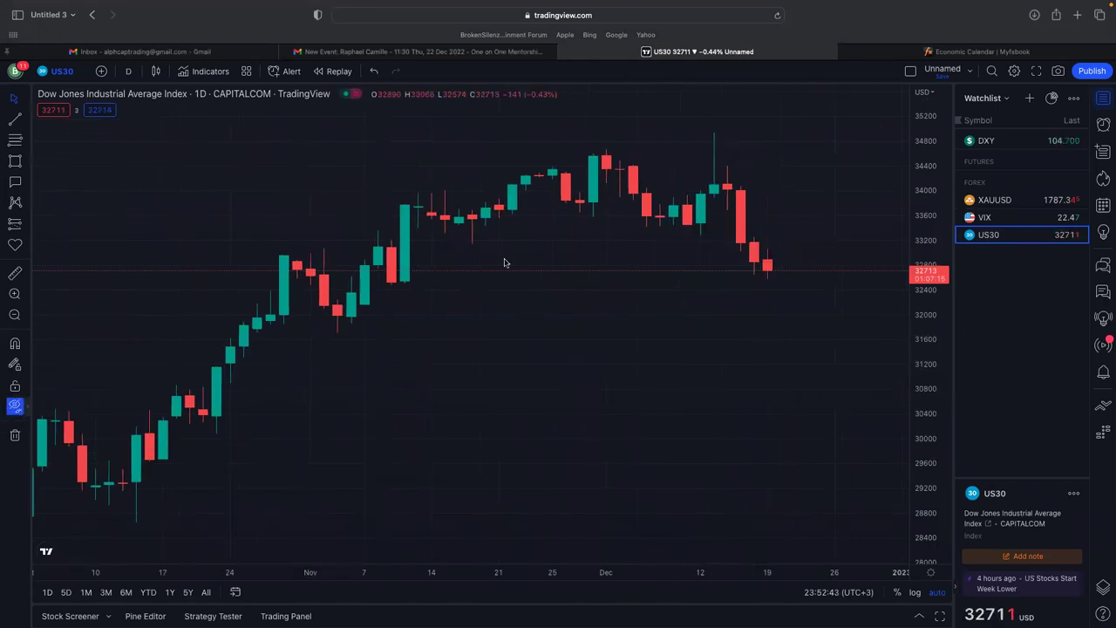